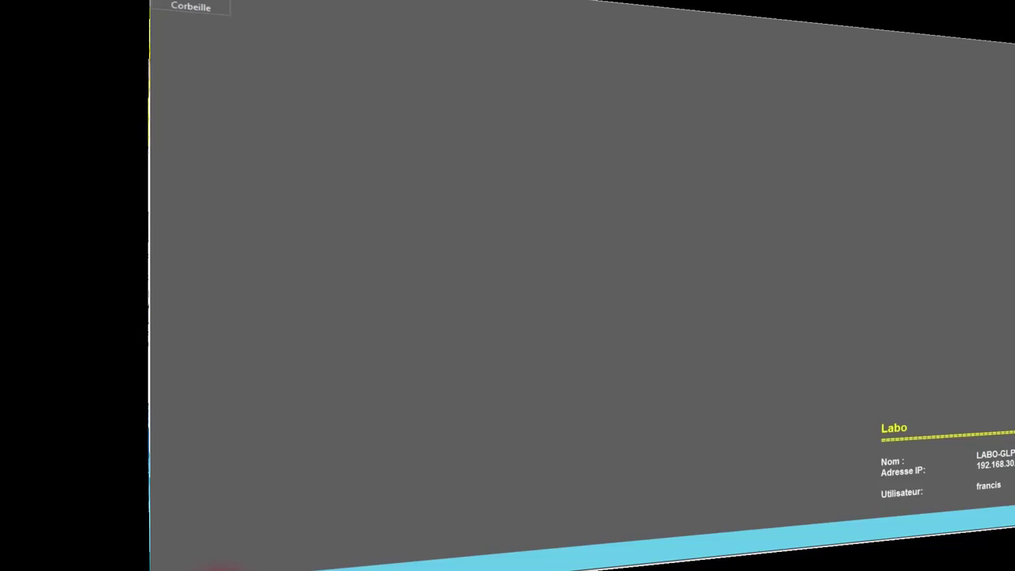
# Step: Leave the lab overview slideshow and bring up Server Manager from the taskbar
pyautogui.click(57, 557)
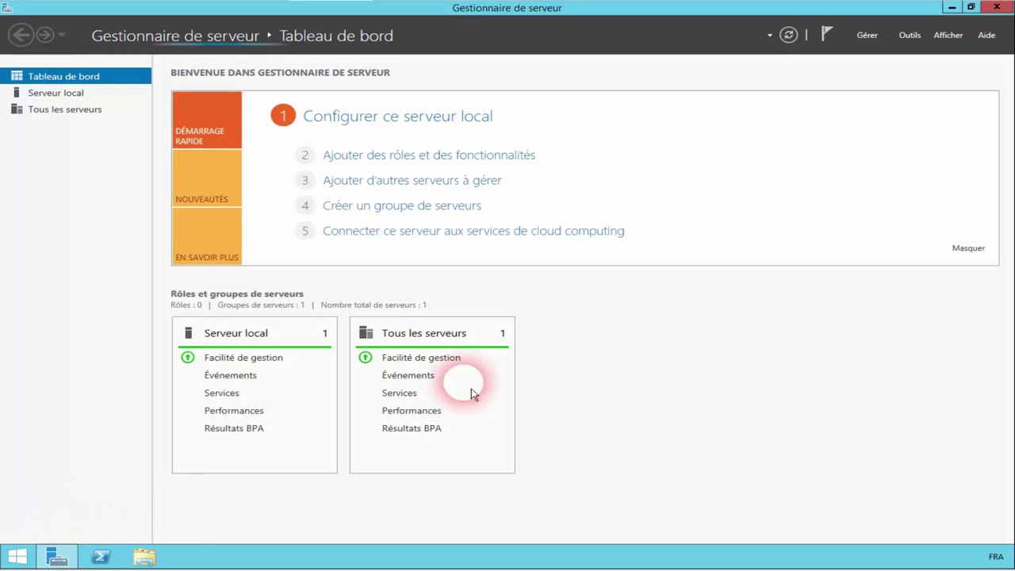
# Step: Run Add Roles and Features as a role-based install on this server, selecting .NET Framework 3.5 features
pyautogui.click(870, 39)
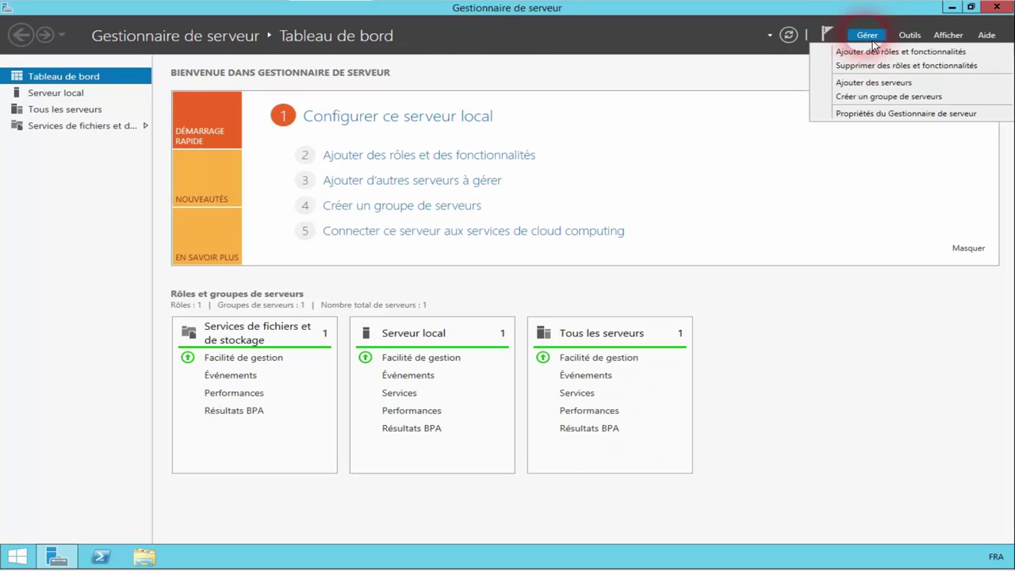
pyautogui.click(876, 51)
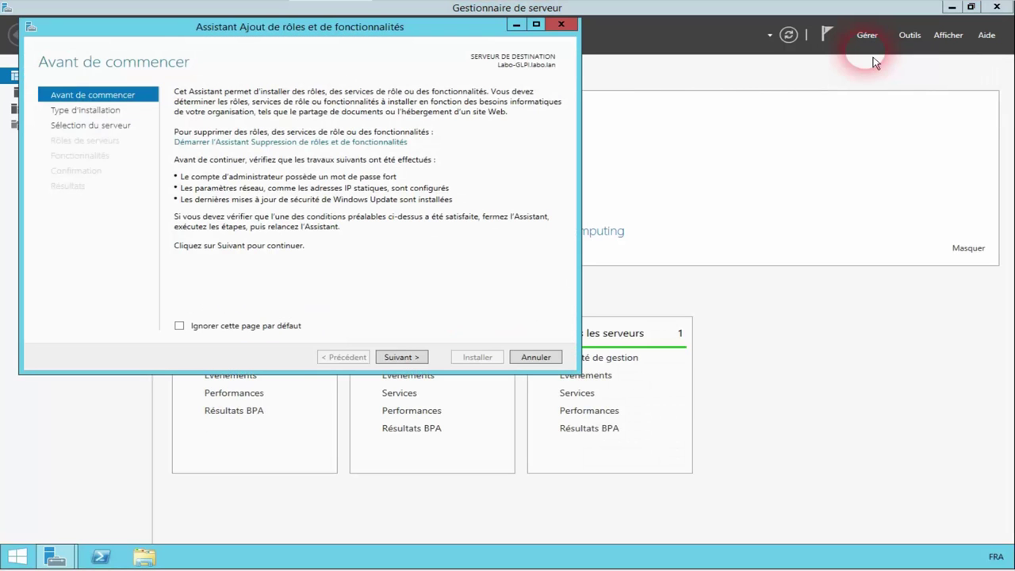
pyautogui.click(402, 357)
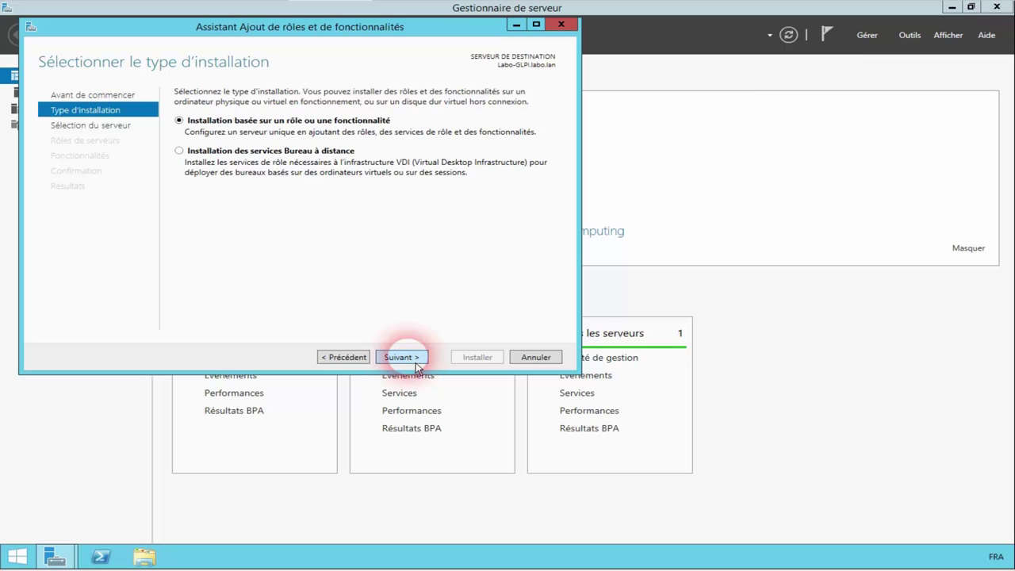
pyautogui.click(414, 361)
pyautogui.click(415, 361)
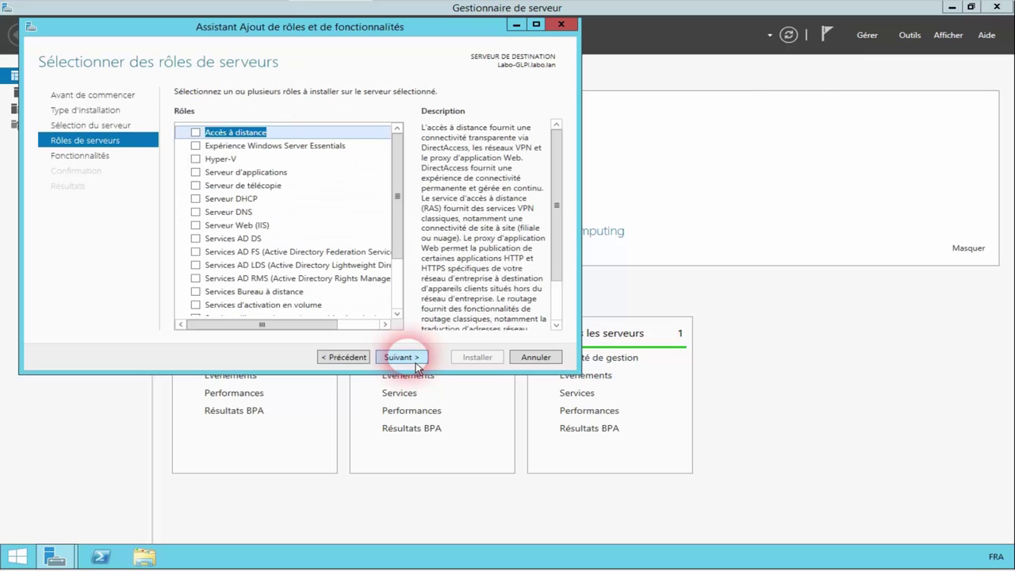
pyautogui.click(401, 358)
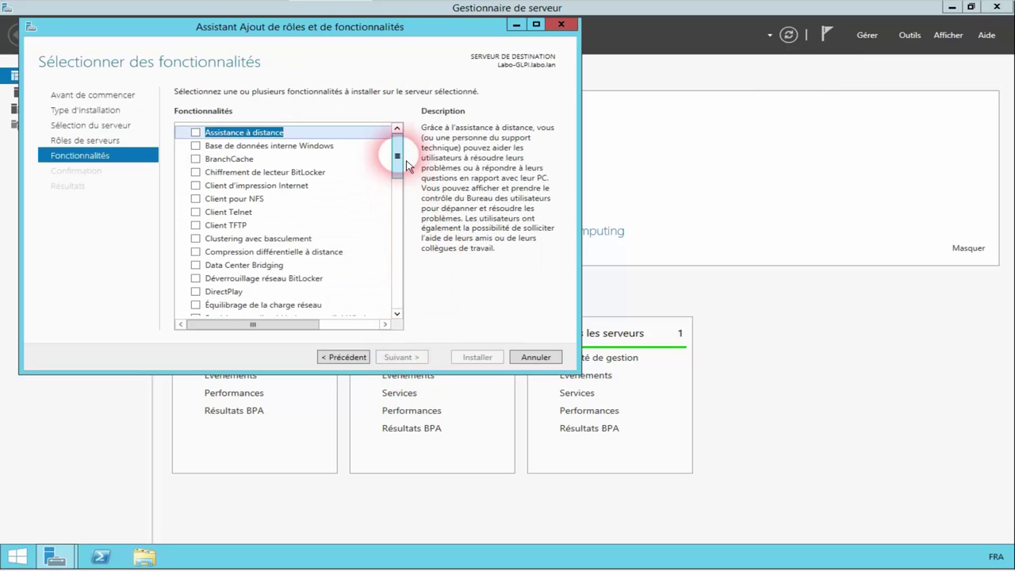
pyautogui.moveTo(402, 158); pyautogui.dragTo(399, 190)
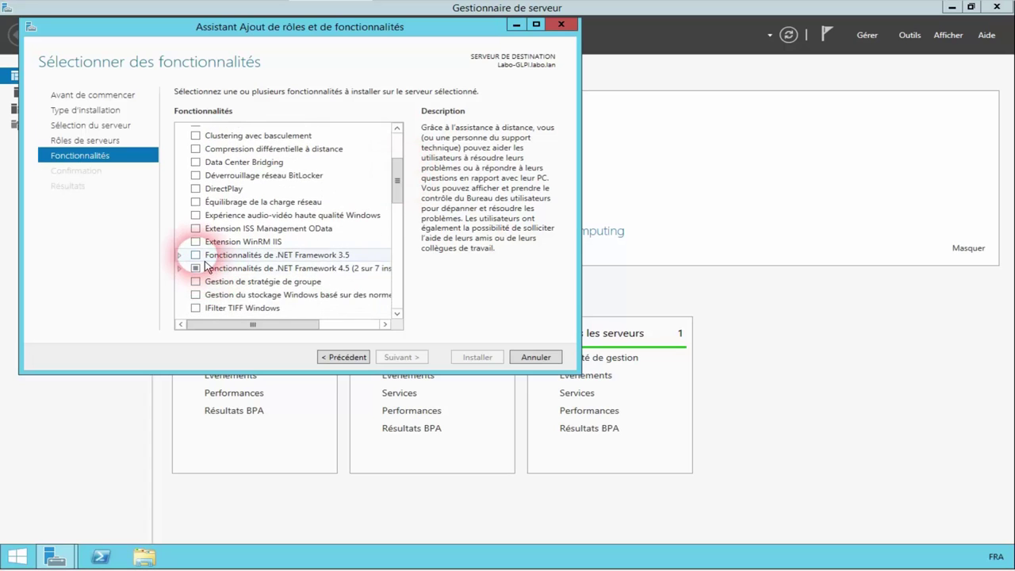
pyautogui.click(195, 254)
pyautogui.click(408, 356)
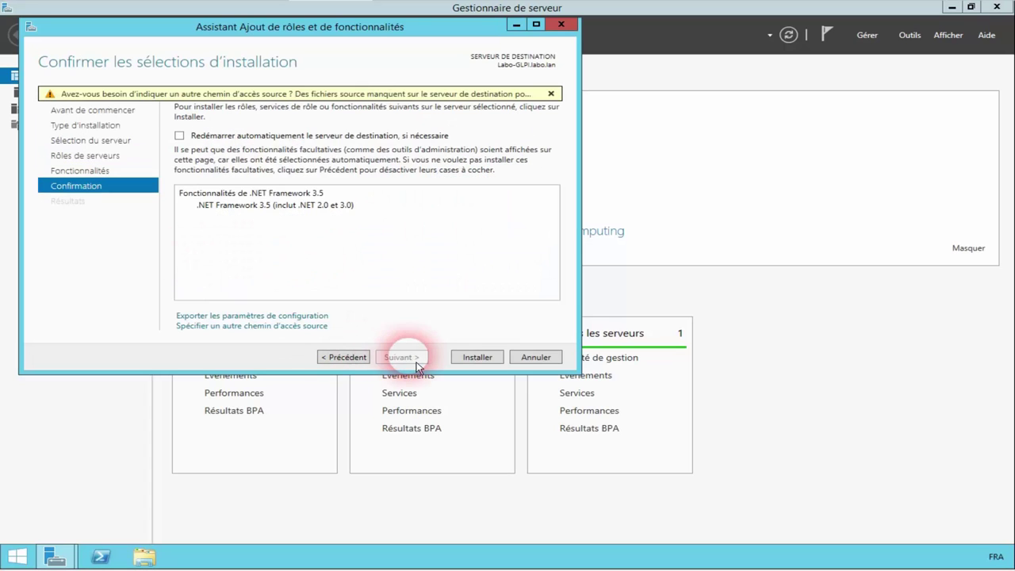
# Step: Install .NET Framework 3.5, including .NET 2.0 and 3.0, and close the wizard after success
pyautogui.click(478, 357)
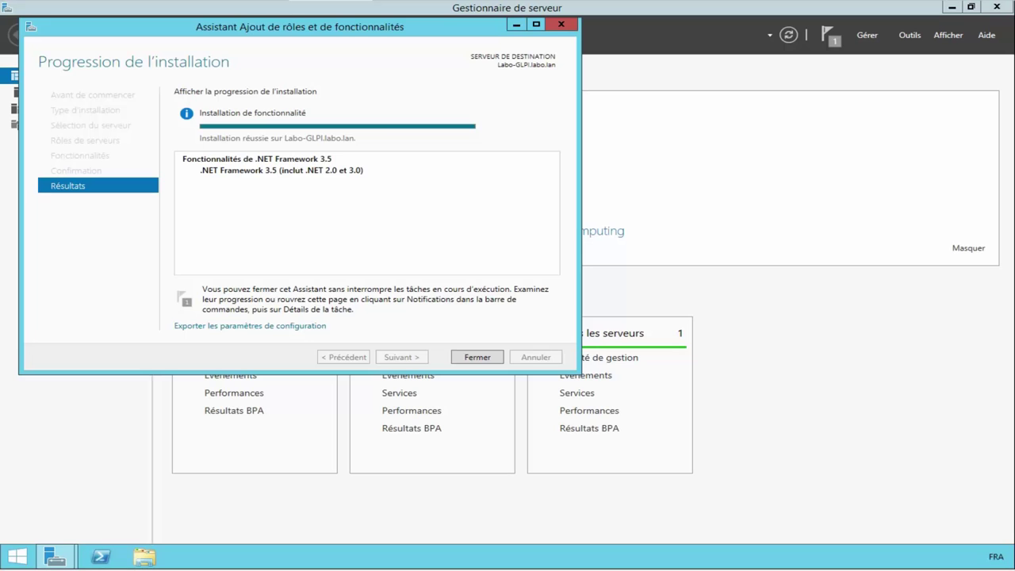
pyautogui.click(495, 359)
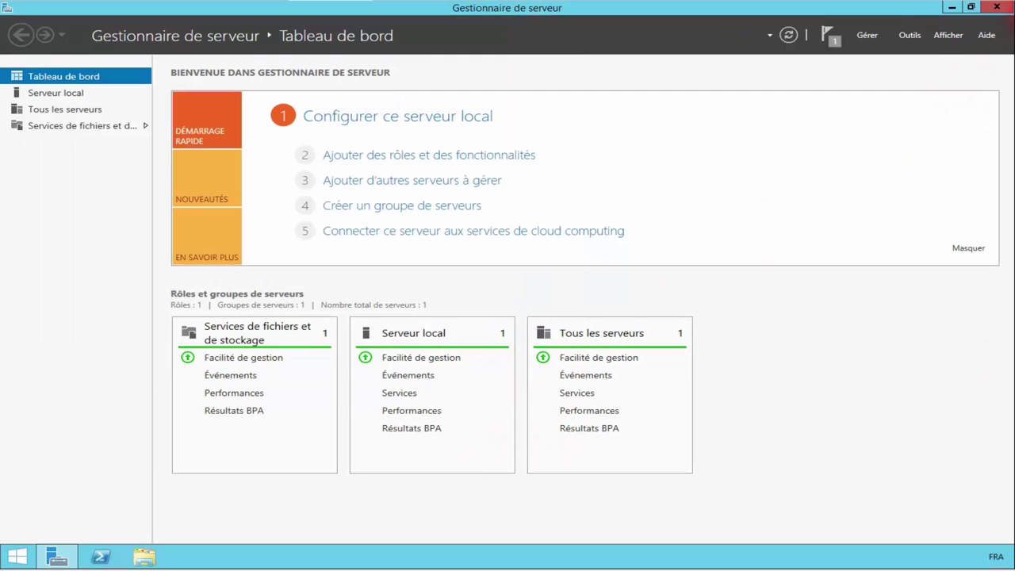
# Step: Close Server Manager and run wpilauncher from Téléchargements, approving the administrator prompt
pyautogui.click(997, 7)
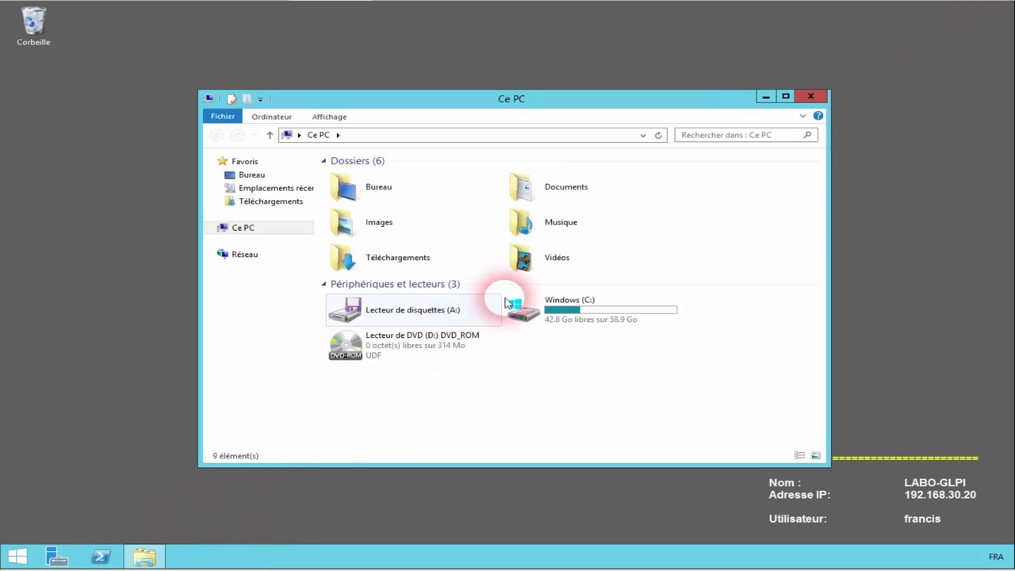
pyautogui.click(377, 268)
pyautogui.doubleClick(377, 268)
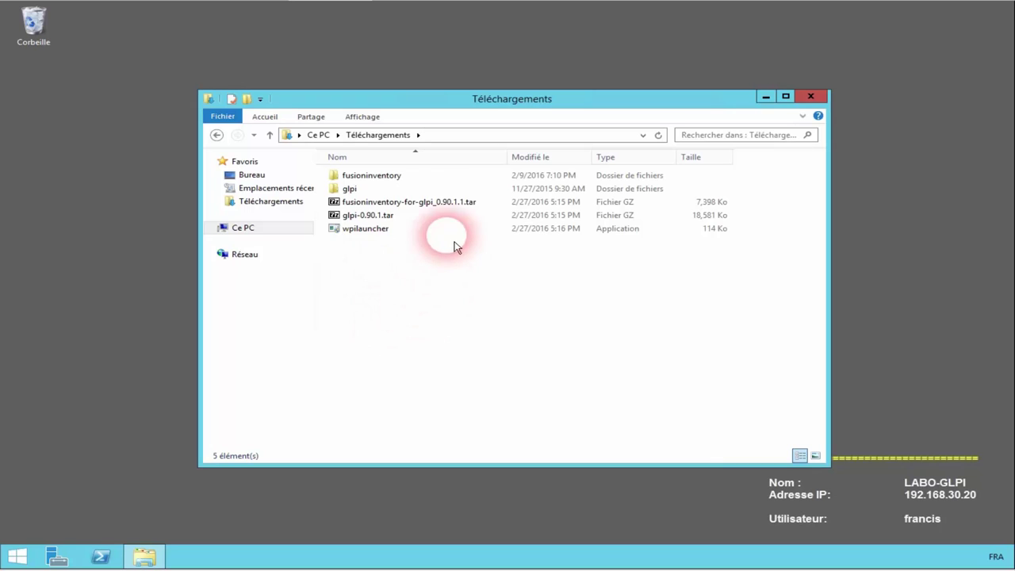
pyautogui.click(377, 231)
pyautogui.click(568, 303)
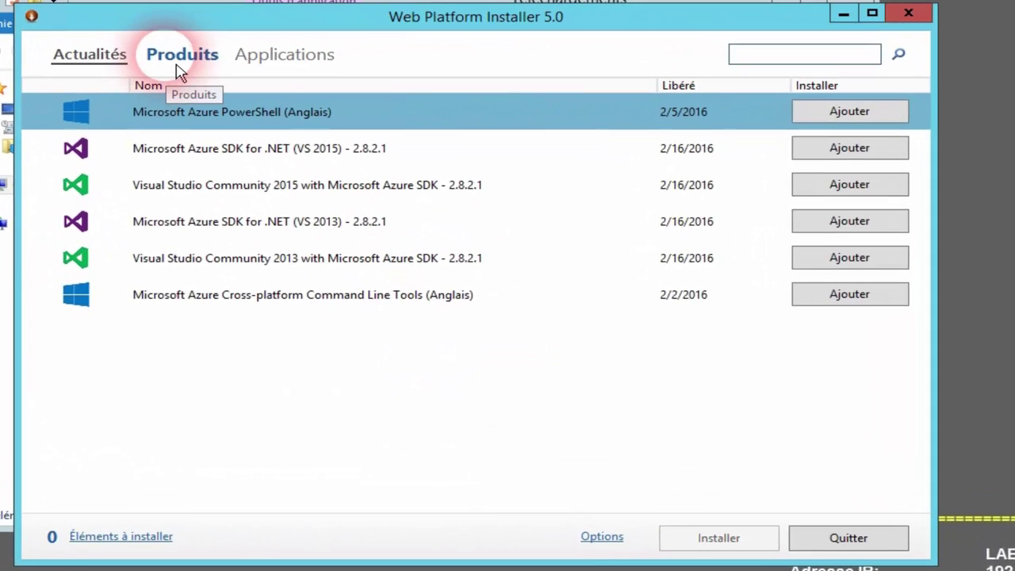
# Step: Add MySQL Windows 5.1 from the Base de données products to the install queue
pyautogui.click(181, 70)
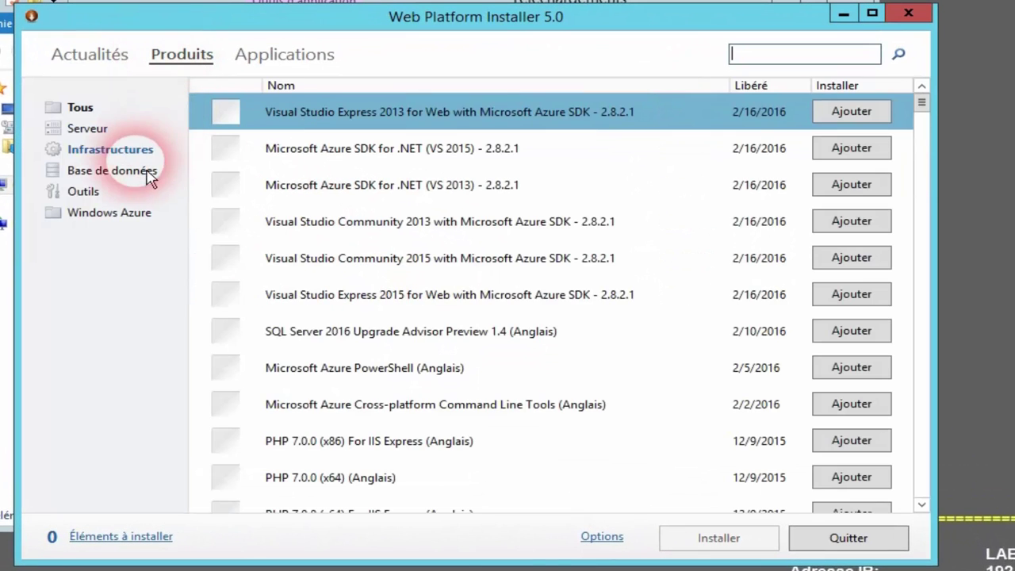
pyautogui.click(119, 171)
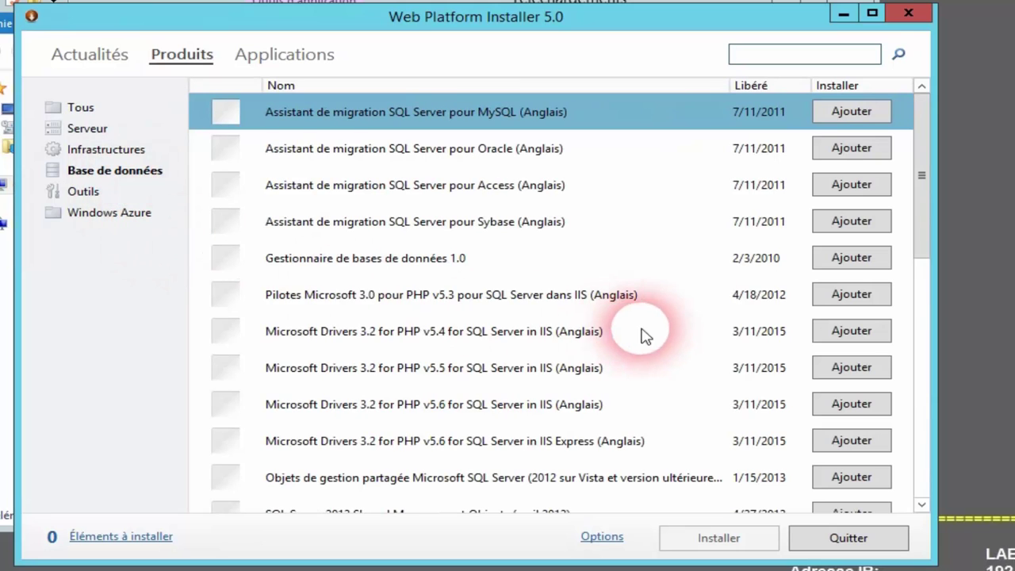
pyautogui.click(928, 286)
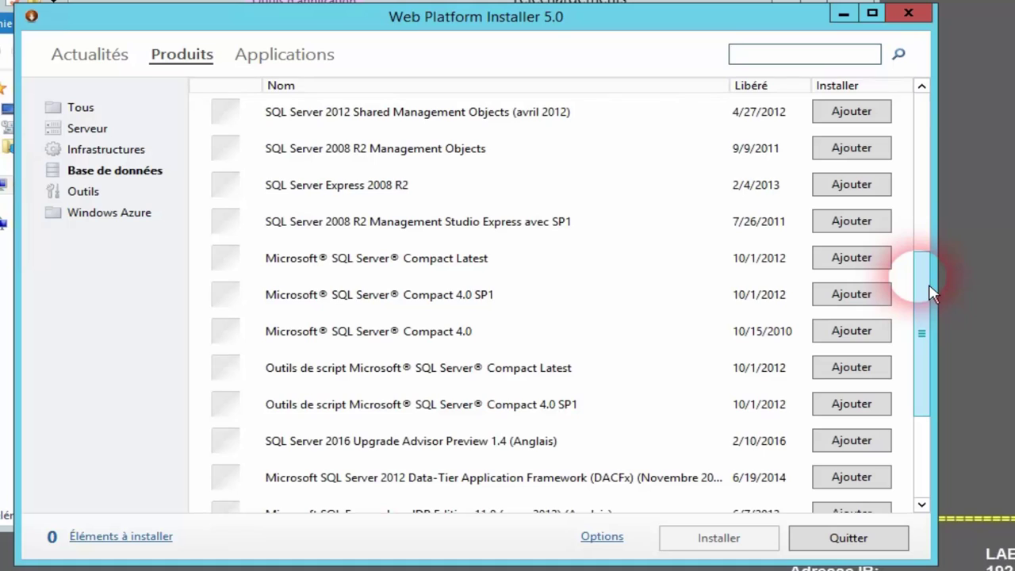
pyautogui.moveTo(931, 294); pyautogui.dragTo(950, 389)
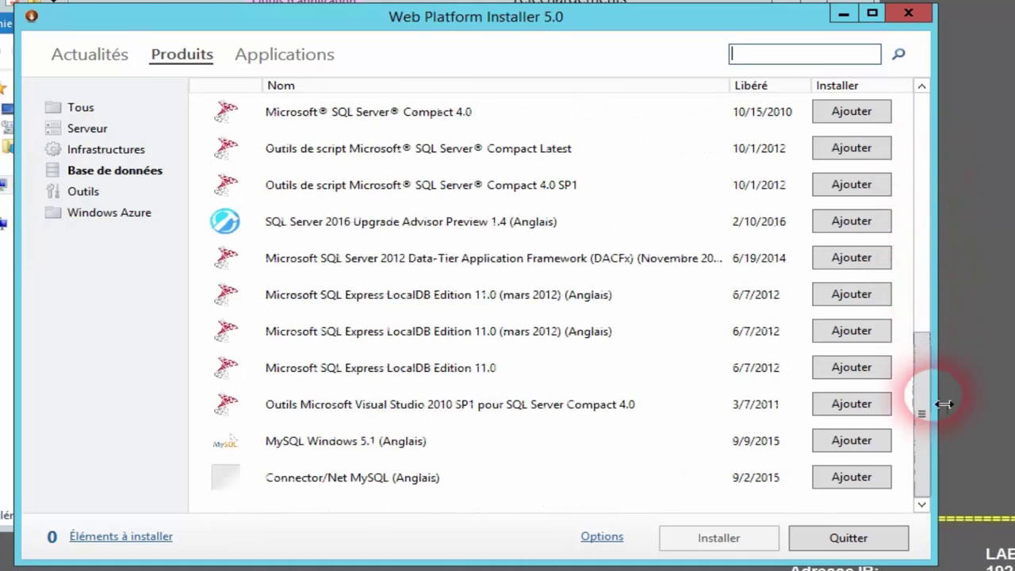
pyautogui.click(852, 441)
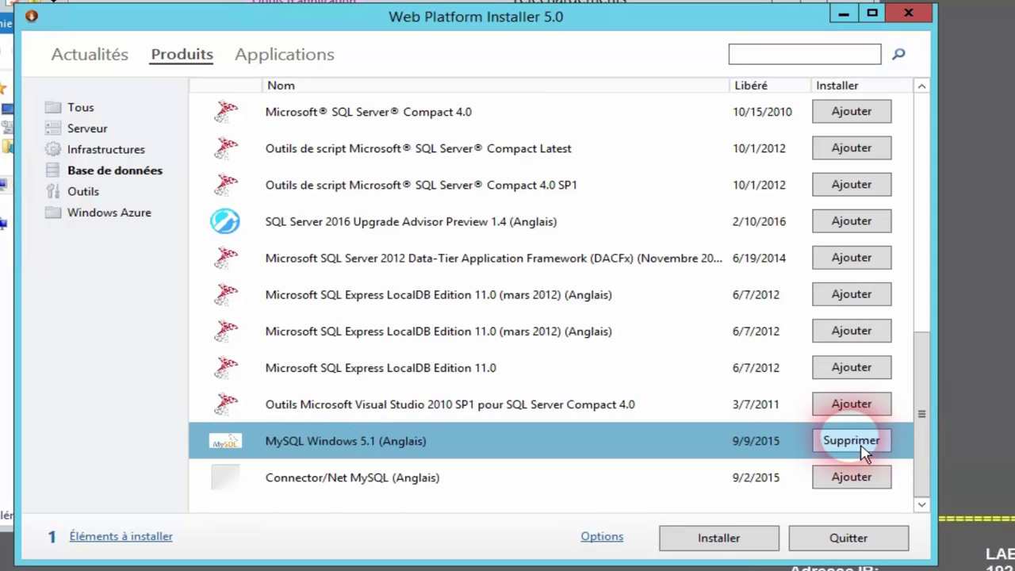
# Step: Add PHP 5.6.16 from the Infrastructures products, bringing the queue to 4 items
pyautogui.click(115, 153)
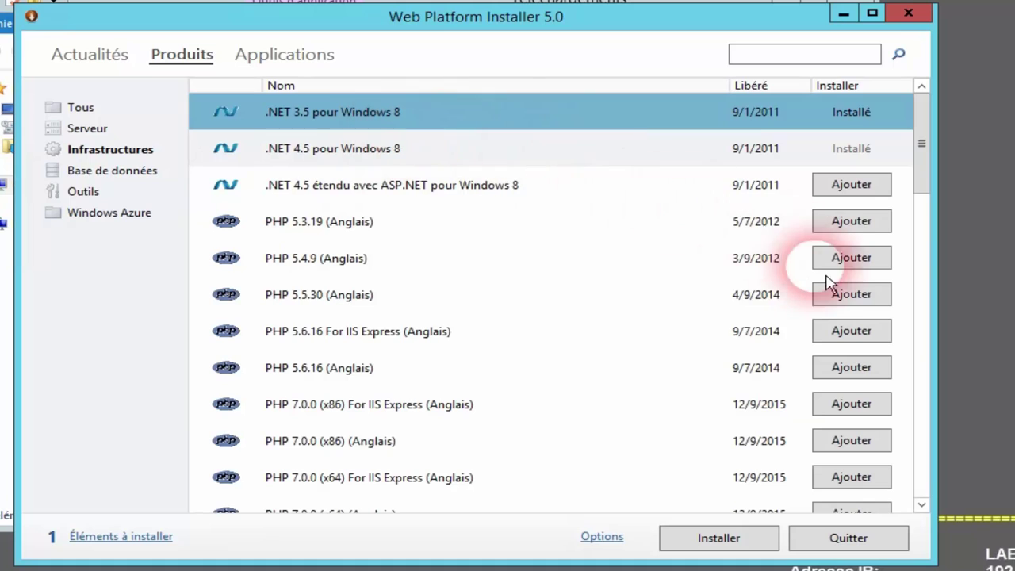
pyautogui.scroll(-1, 483, 329)
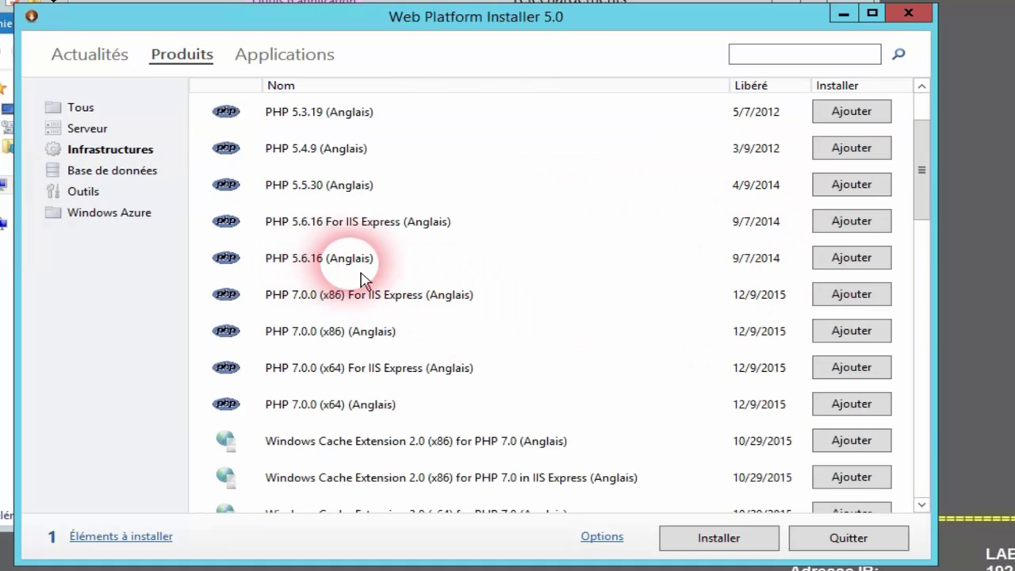
pyautogui.click(864, 270)
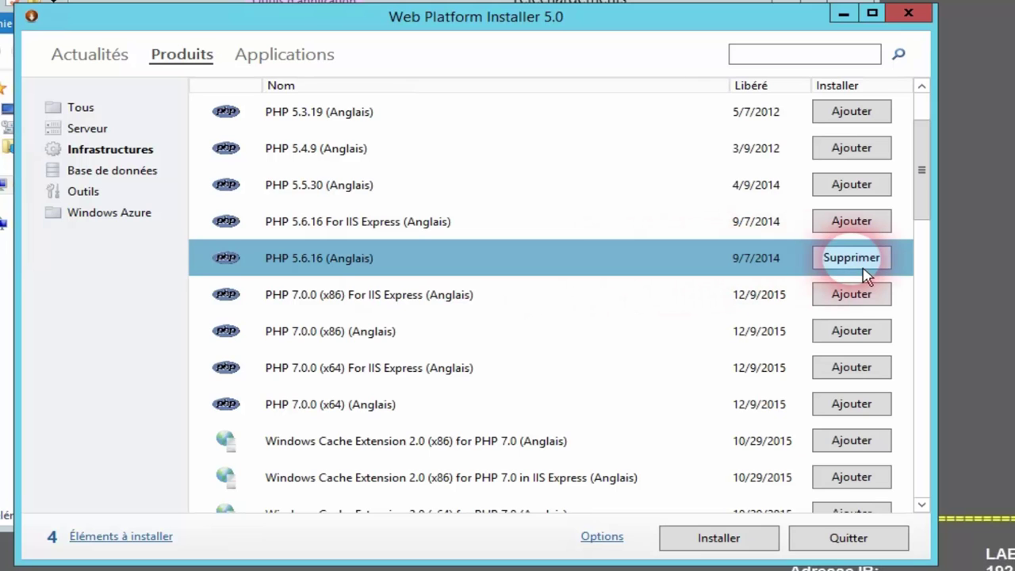
pyautogui.moveTo(932, 204); pyautogui.dragTo(960, 502)
pyautogui.click(95, 199)
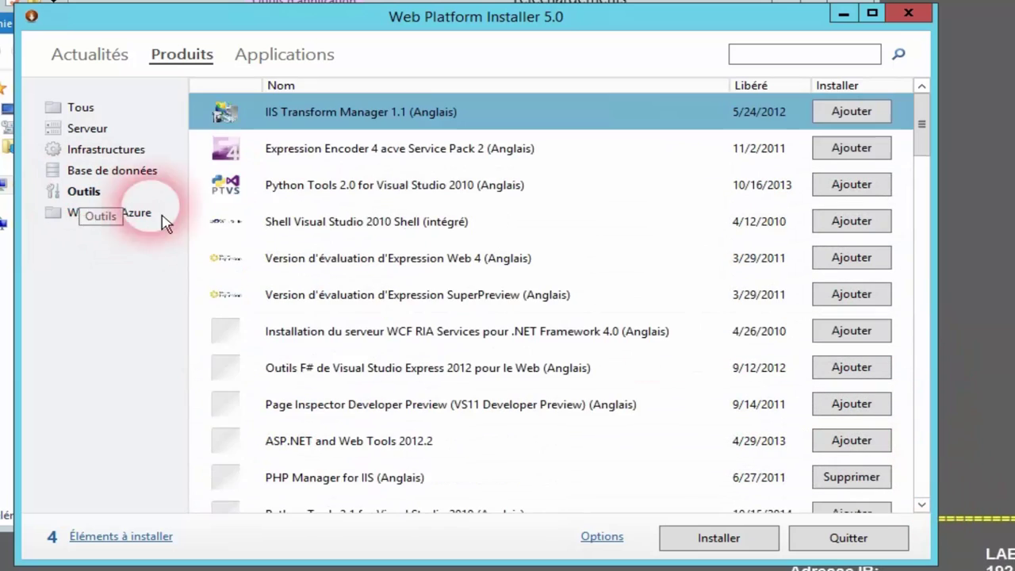
pyautogui.moveTo(934, 145); pyautogui.dragTo(929, 180)
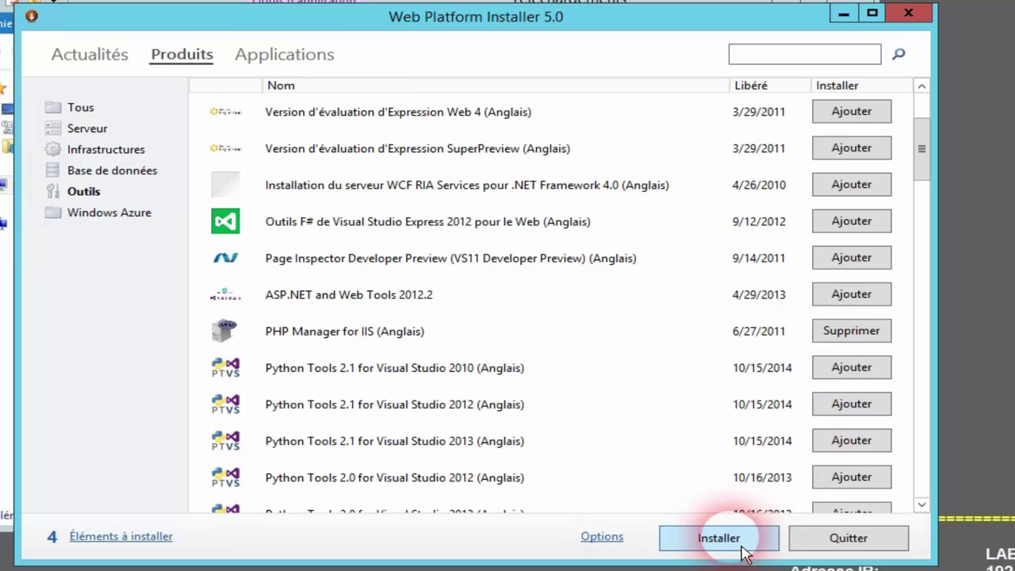
# Step: Install the queued products with a MySQL root password, accepting the licence terms
pyautogui.click(718, 538)
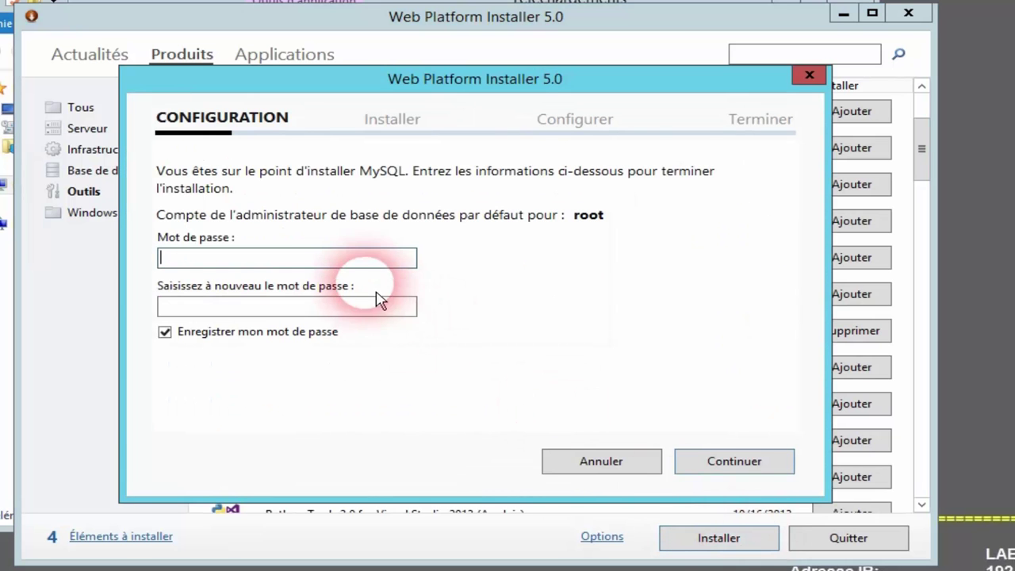
pyautogui.click(373, 258)
pyautogui.write('aaa')
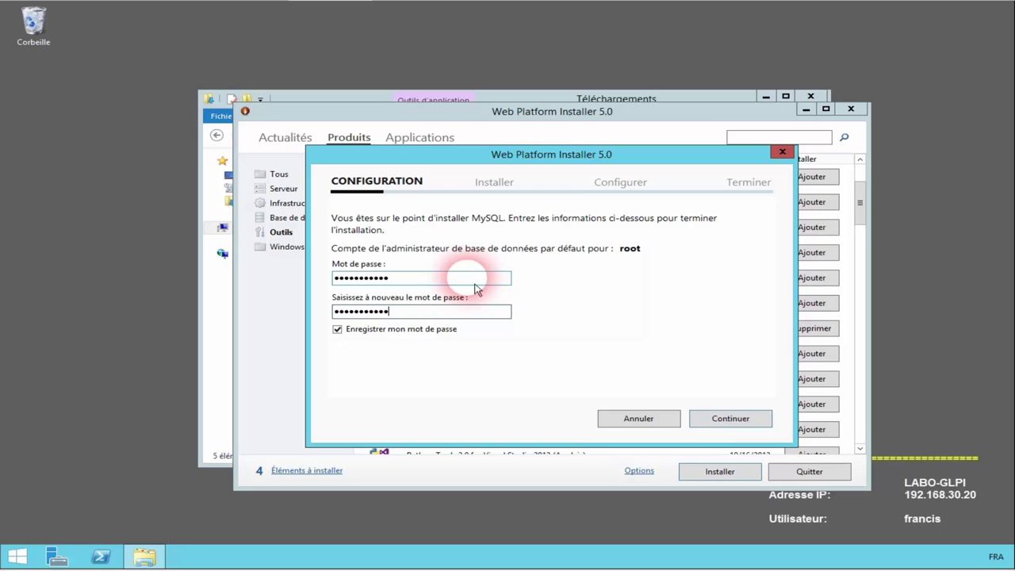
pyautogui.press('Return')
pyautogui.click(730, 419)
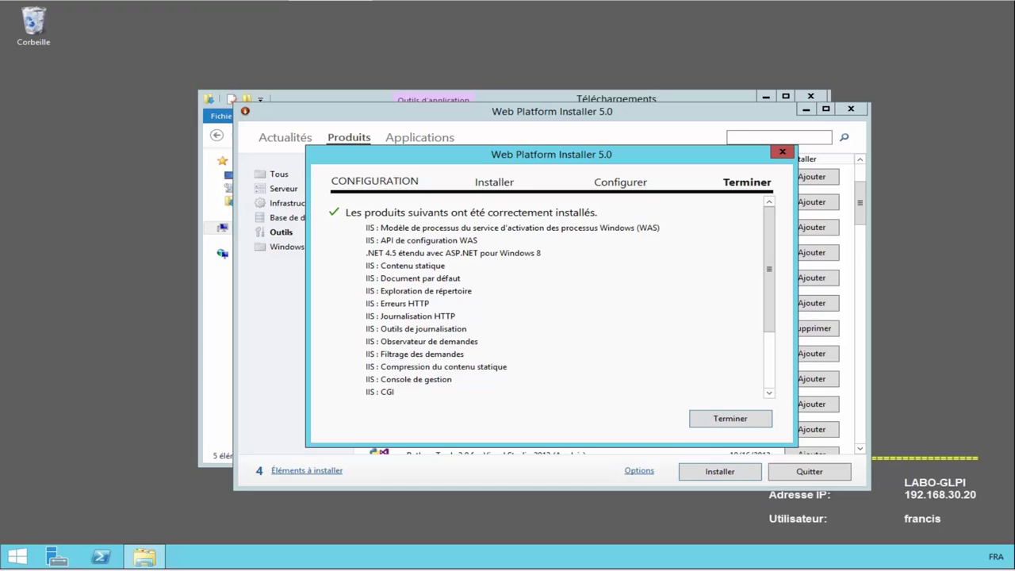
pyautogui.click(735, 426)
# Step: Close Web Platform Installer and open C:\inetpub\wwwroot in a new File Explorer window
pyautogui.click(810, 475)
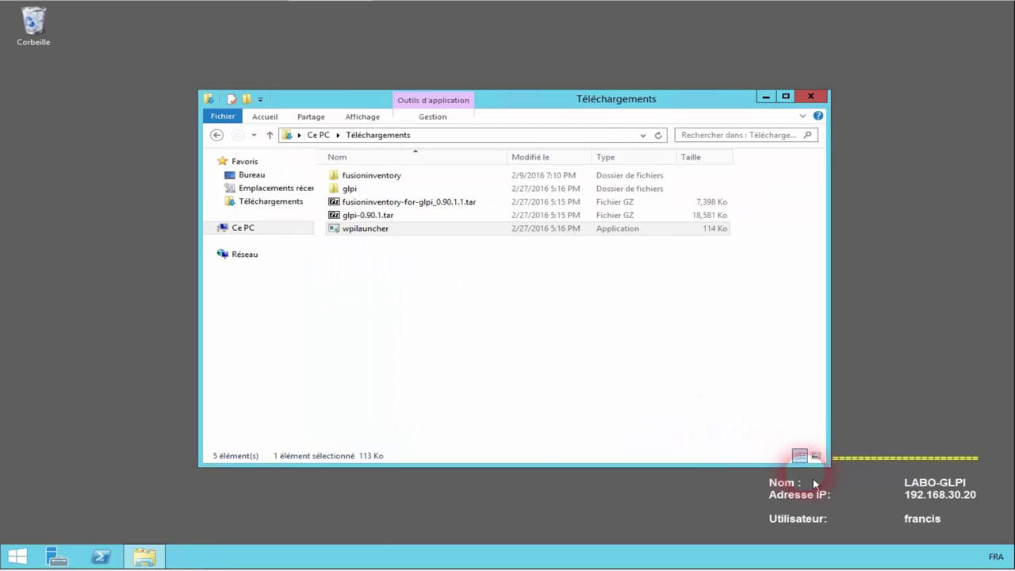
pyautogui.click(143, 559)
pyautogui.click(107, 491)
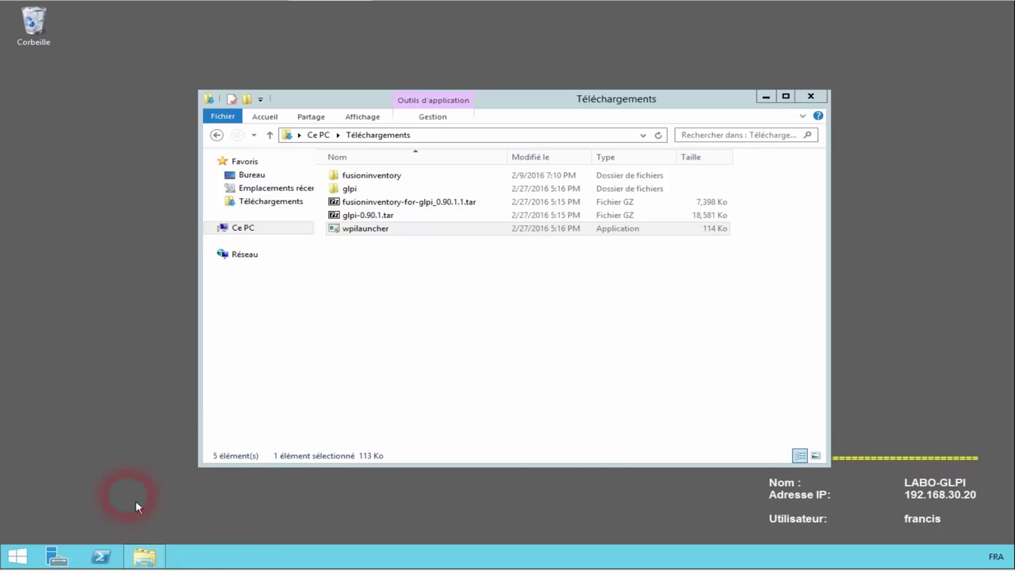
pyautogui.doubleClick(571, 333)
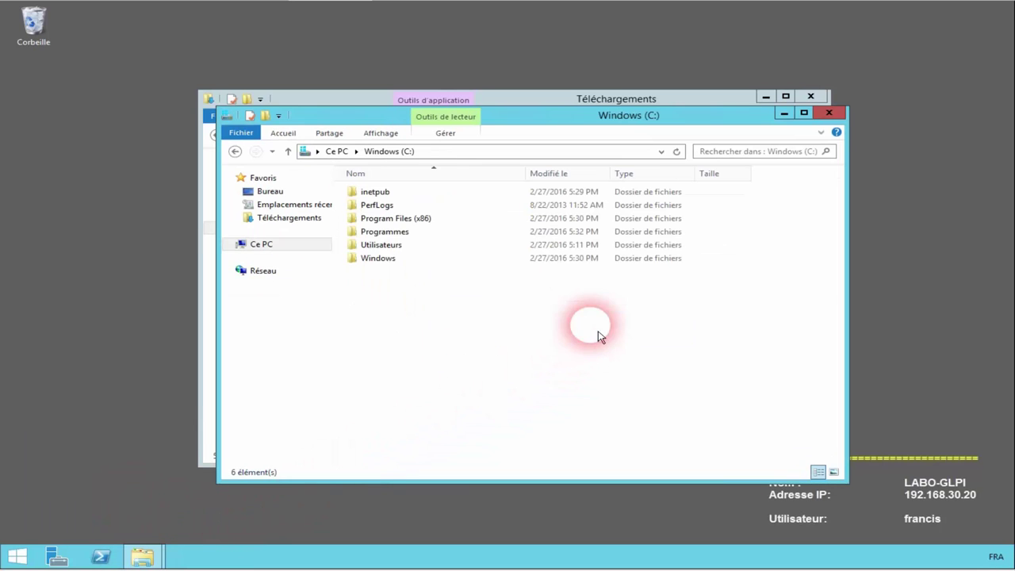
pyautogui.doubleClick(382, 193)
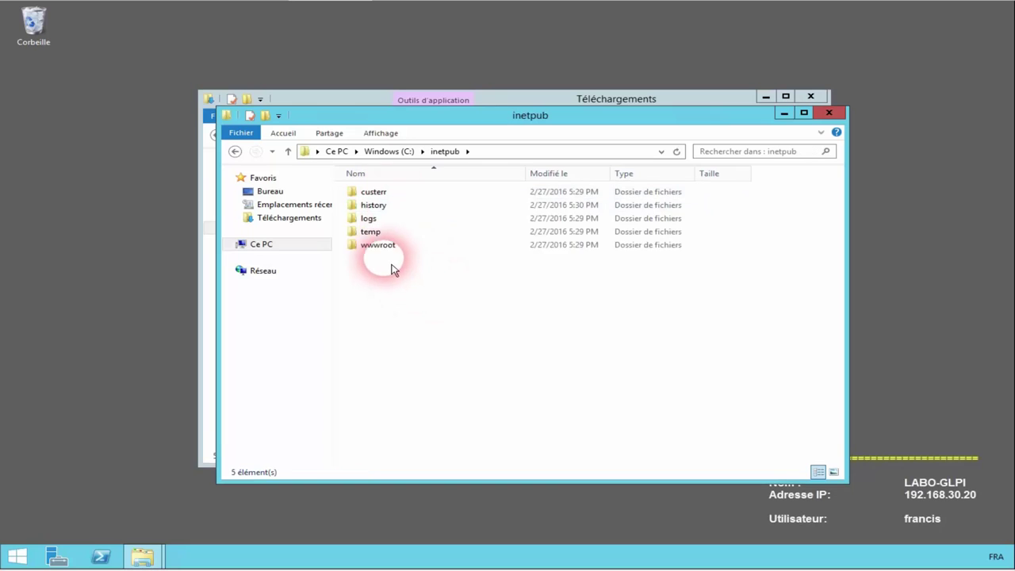
pyautogui.click(388, 251)
pyautogui.doubleClick(388, 251)
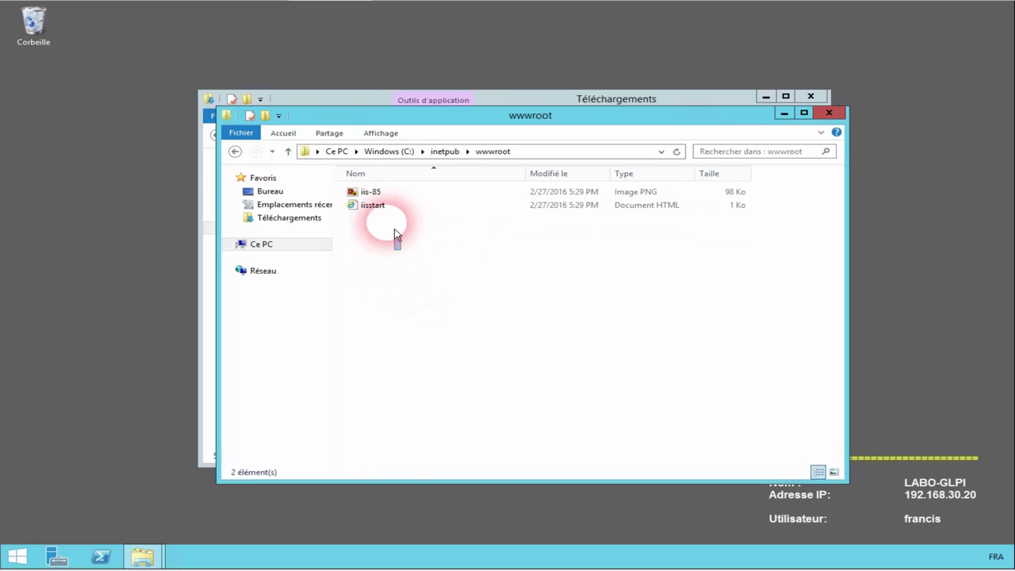
# Step: Delete iis-85 and iisstart from wwwroot, approving administrator rights for each
pyautogui.moveTo(394, 230); pyautogui.dragTo(370, 198)
pyautogui.press('Delete')
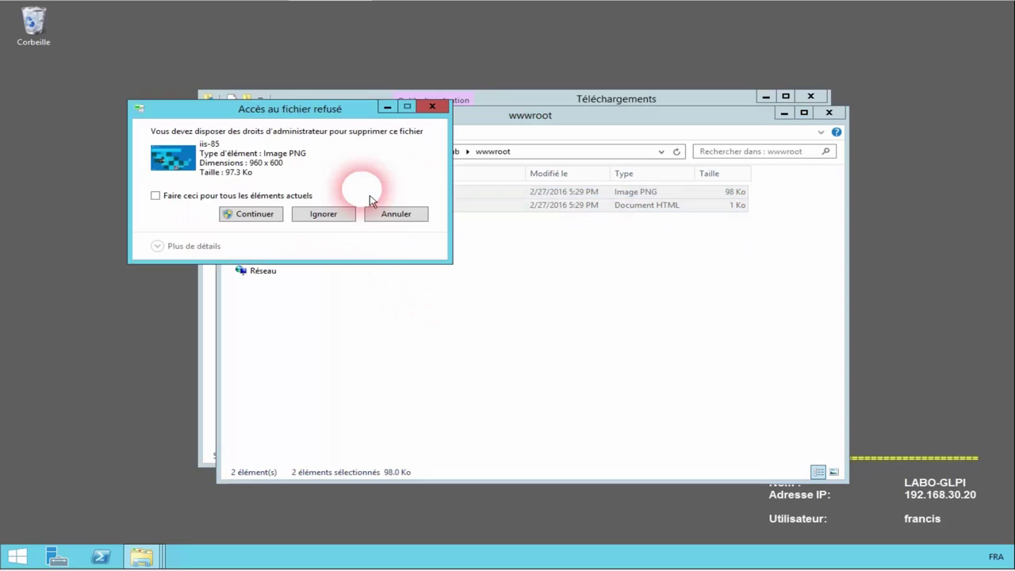
pyautogui.click(250, 216)
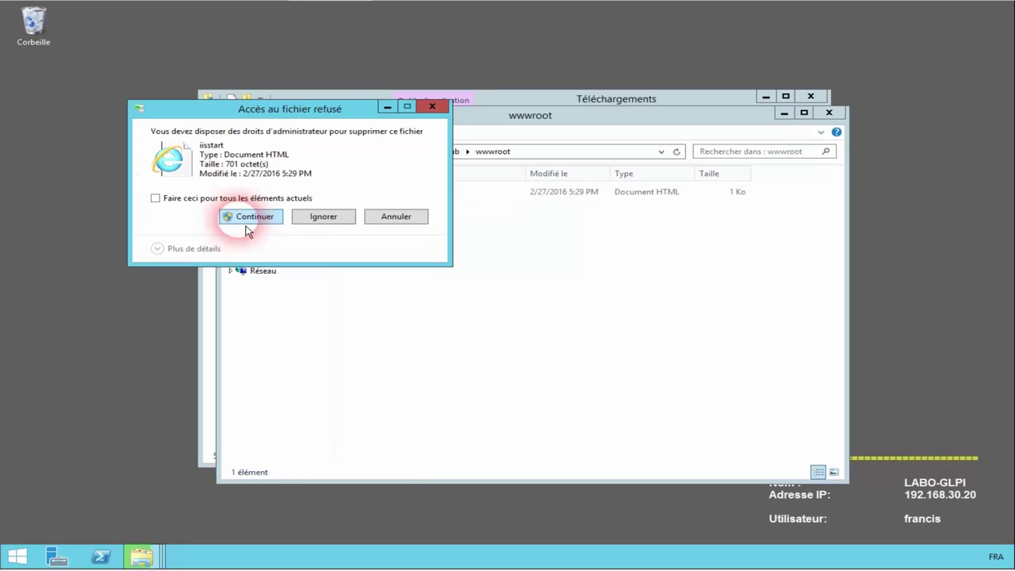
pyautogui.click(249, 216)
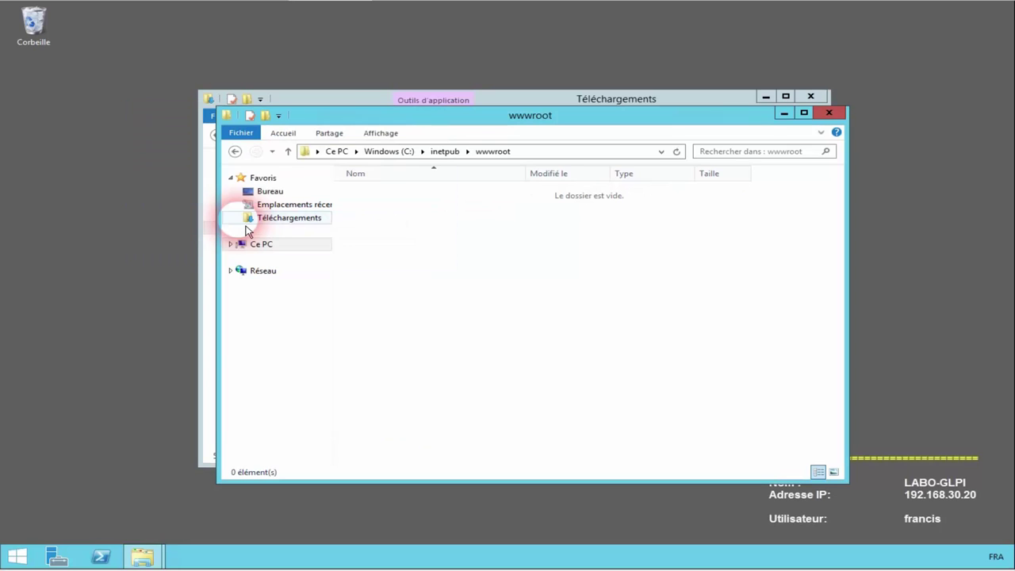
pyautogui.moveTo(386, 115); pyautogui.dragTo(602, 146)
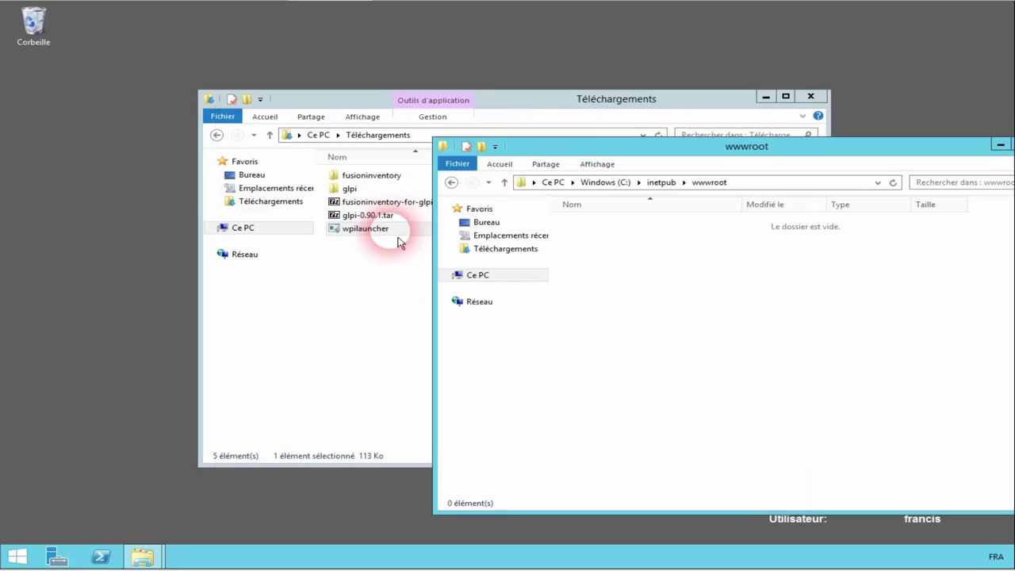
# Step: Copy all 21 items from Téléchargements\glpi into wwwroot, granting administrator rights for all
pyautogui.moveTo(385, 232); pyautogui.dragTo(386, 236)
pyautogui.doubleClick(349, 189)
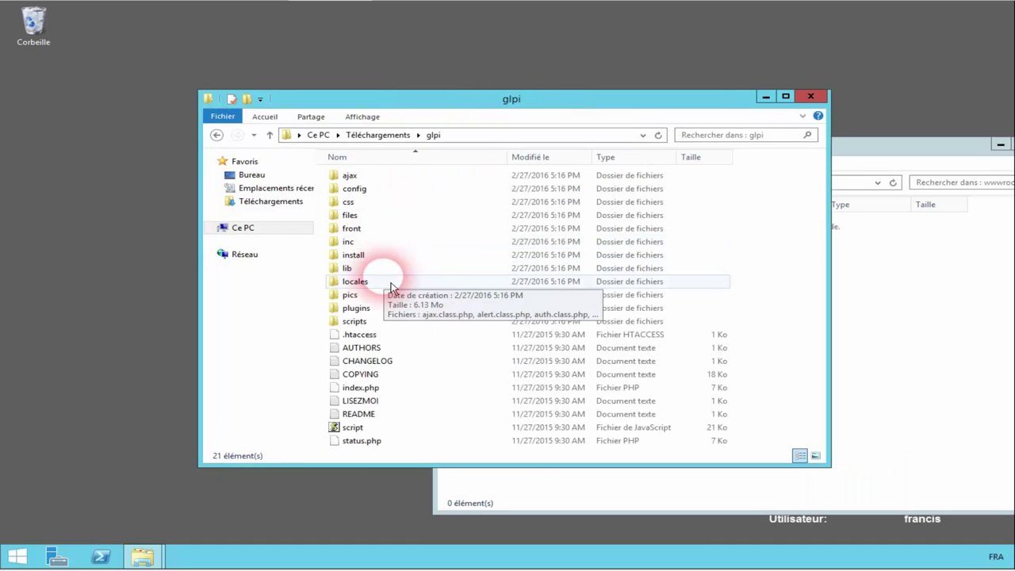
pyautogui.hotkey('ctrl', 'a')
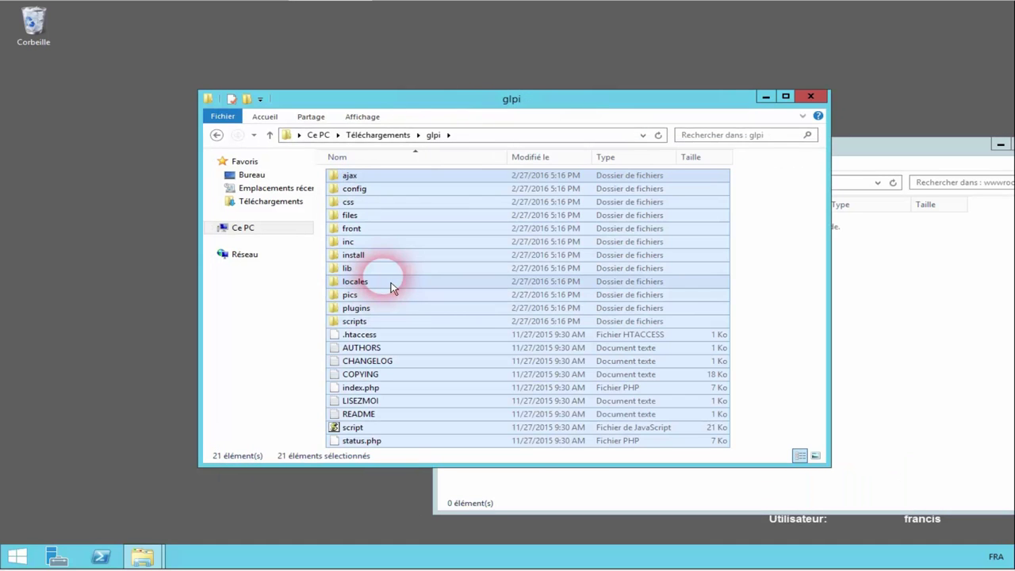
pyautogui.rightClick(393, 287)
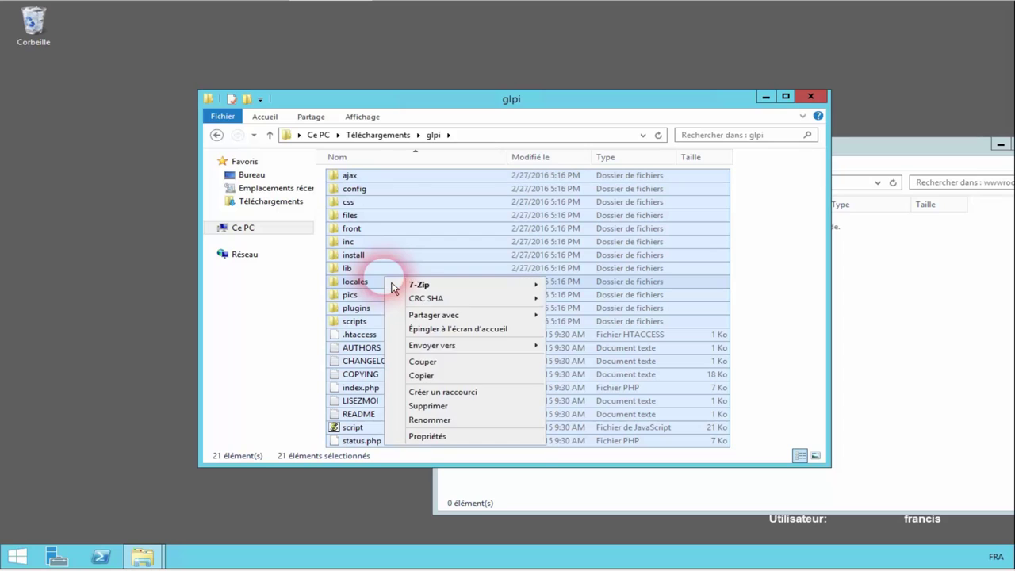
pyautogui.click(438, 378)
pyautogui.click(859, 355)
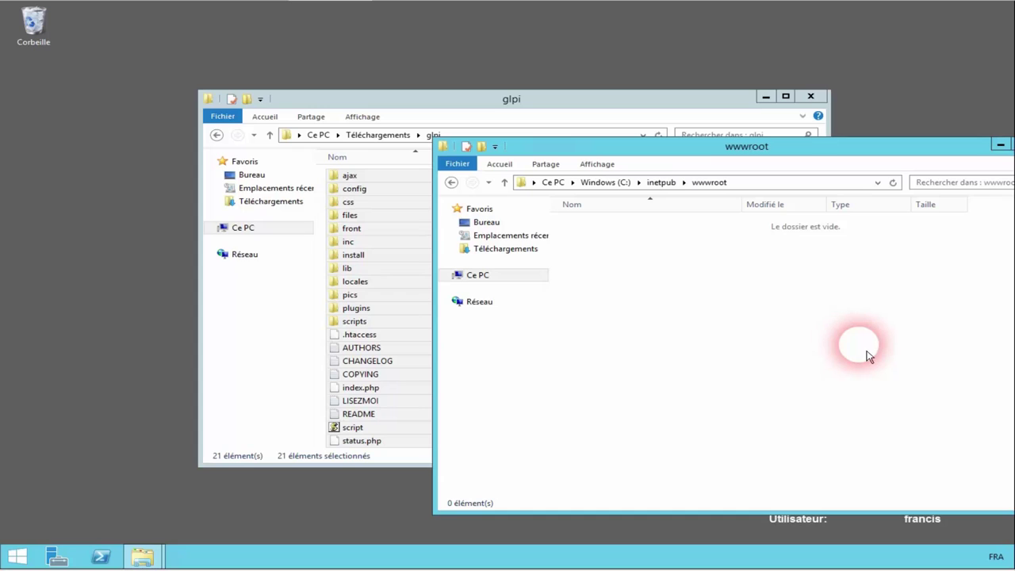
pyautogui.rightClick(860, 348)
pyautogui.click(894, 436)
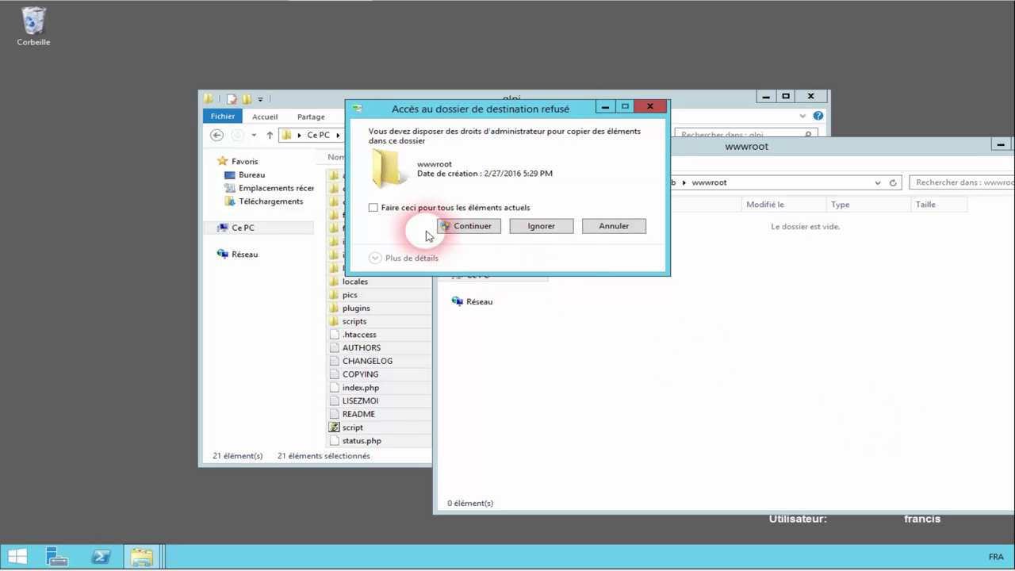
pyautogui.click(454, 210)
pyautogui.click(473, 227)
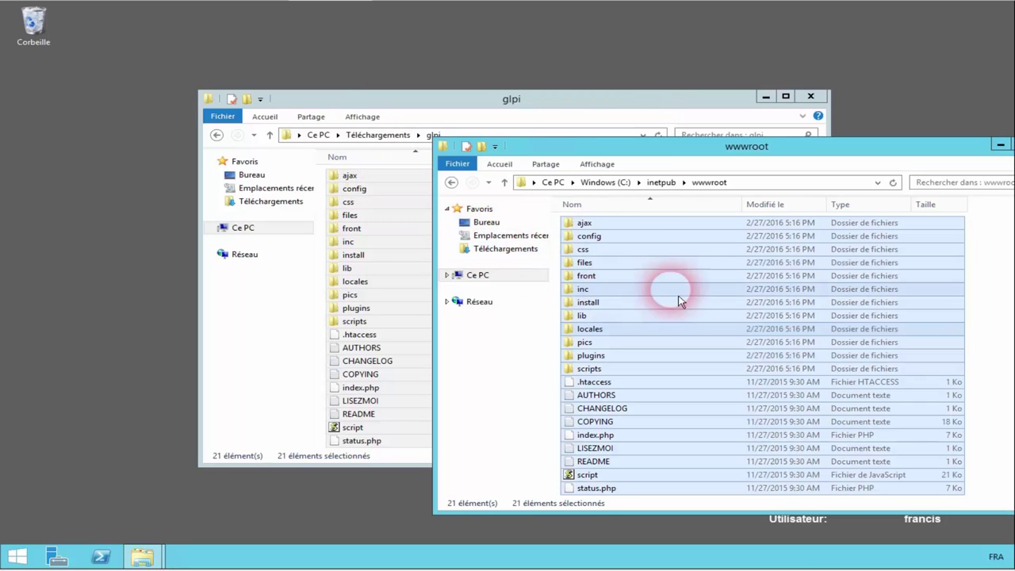
# Step: Show the Properties of the wwwroot folder from inetpub
pyautogui.click(718, 191)
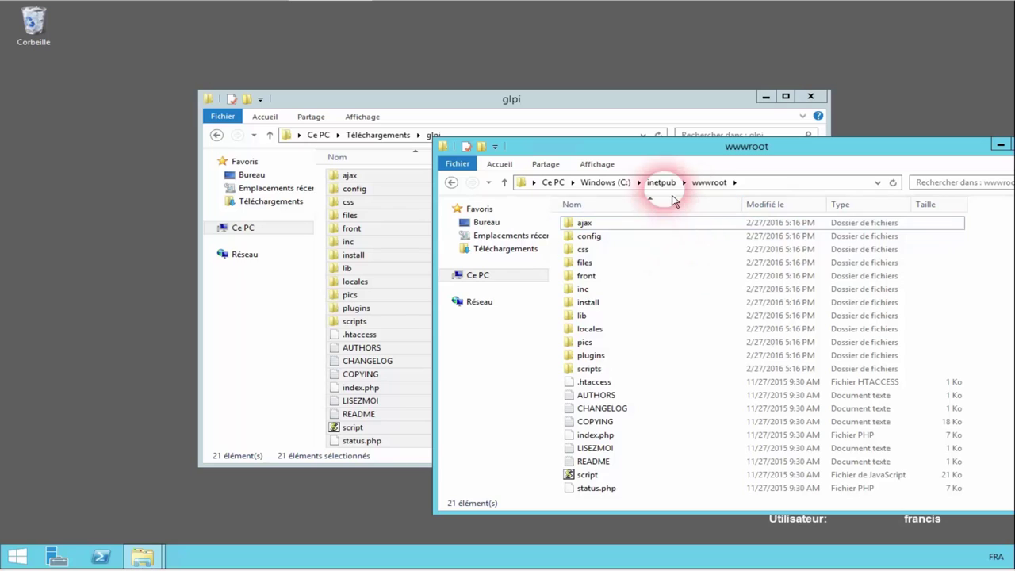
pyautogui.click(661, 183)
pyautogui.rightClick(601, 289)
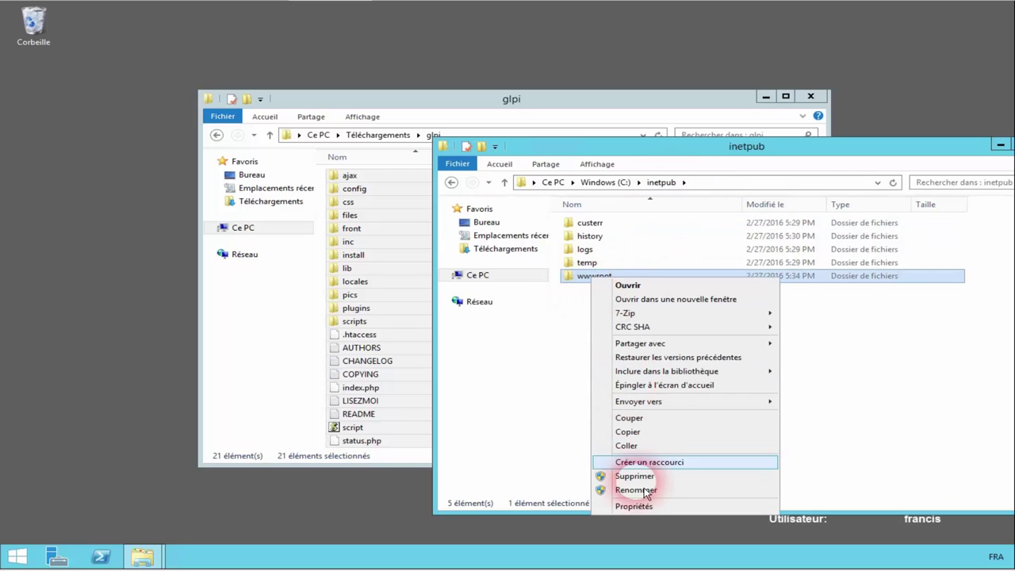
pyautogui.click(652, 514)
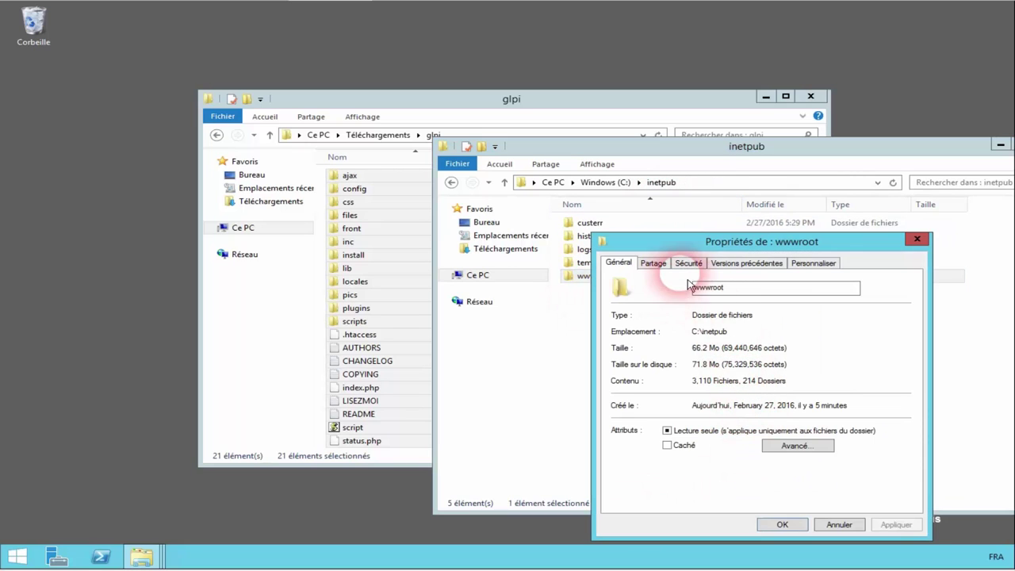
# Step: Add Tout le monde to wwwroot's security with Modification allowed, and apply it
pyautogui.click(687, 262)
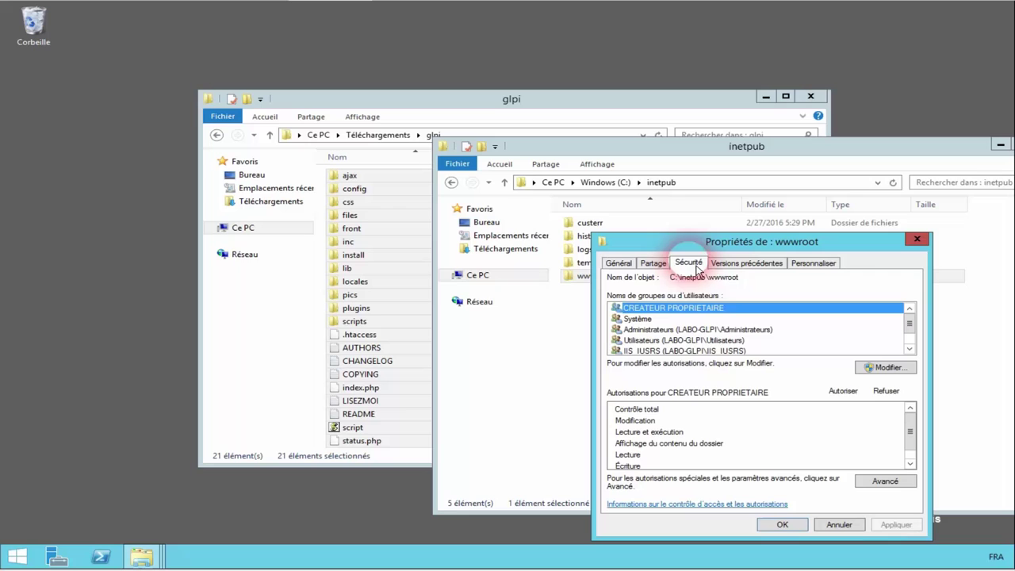
pyautogui.click(887, 369)
pyautogui.click(780, 403)
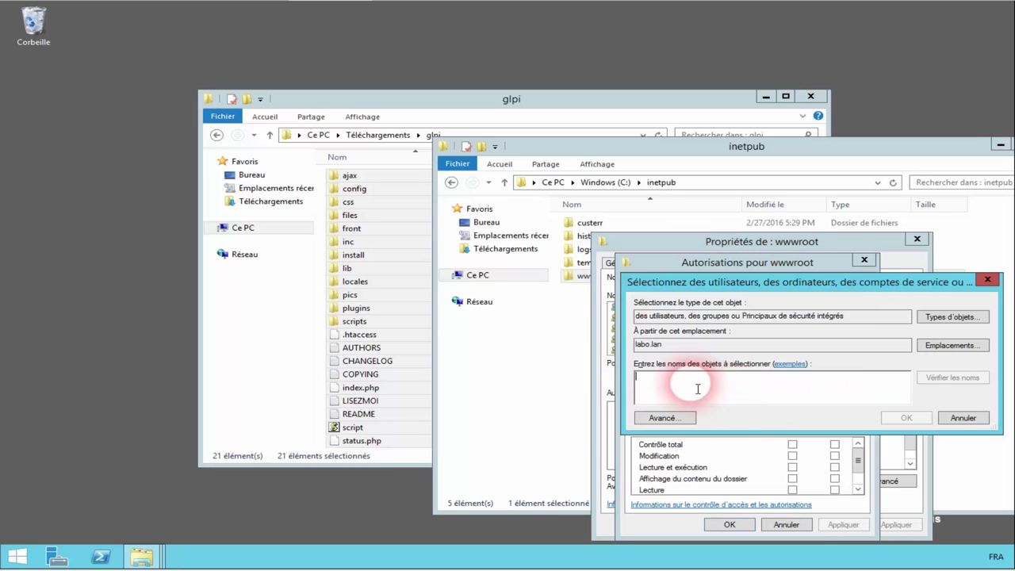
pyautogui.write('tout')
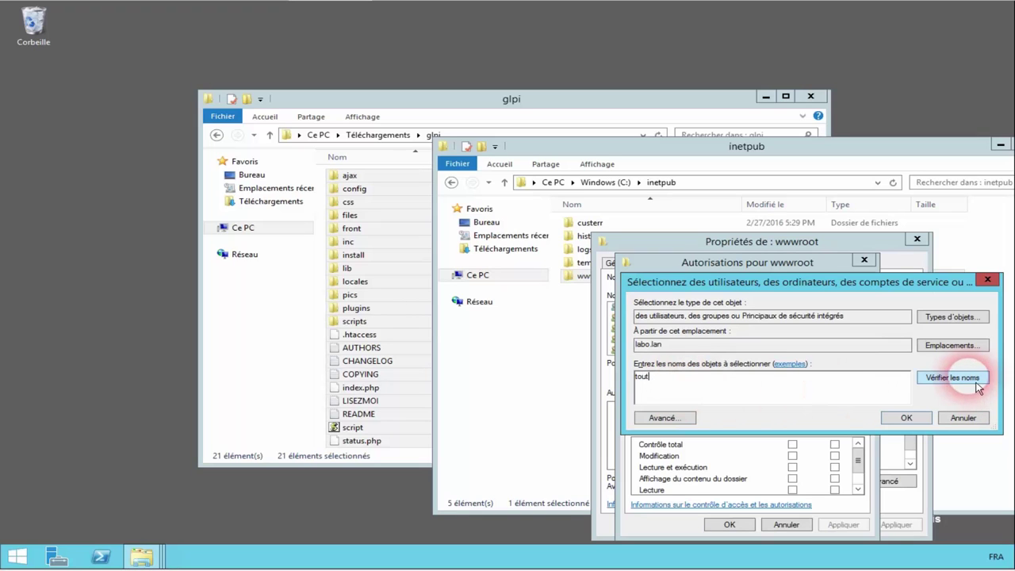
pyautogui.click(955, 377)
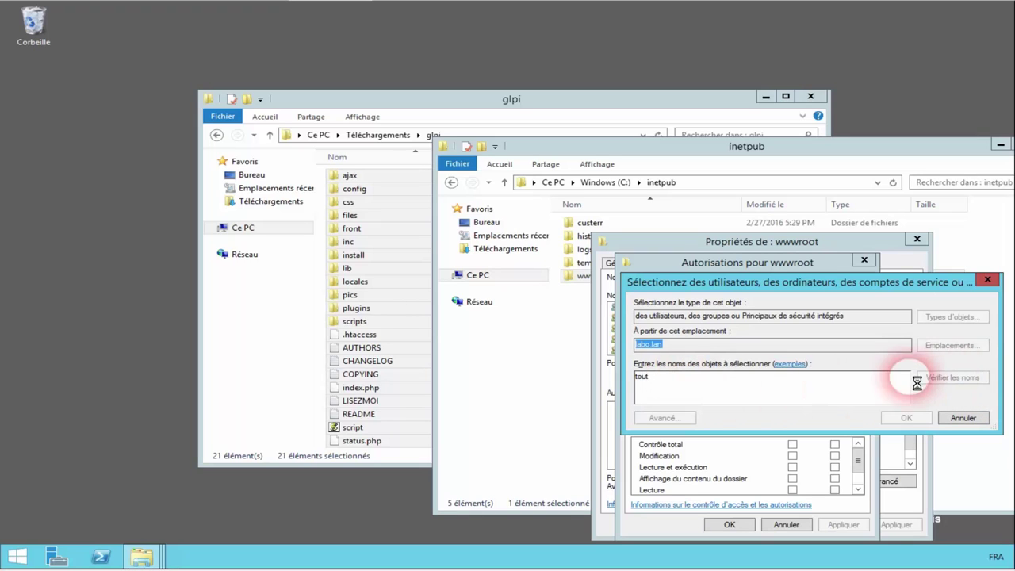
pyautogui.click(906, 418)
pyautogui.click(792, 455)
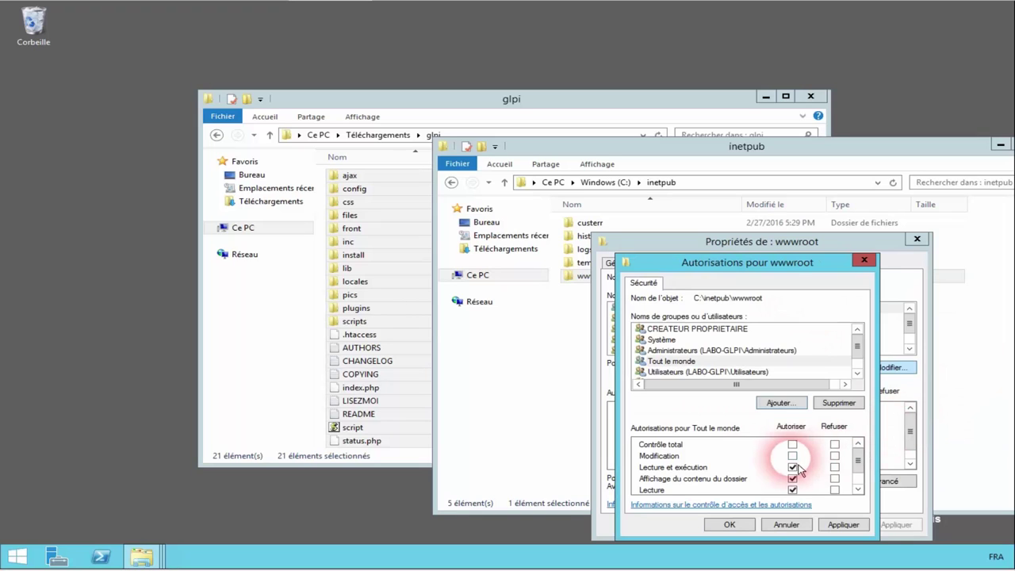
pyautogui.click(842, 524)
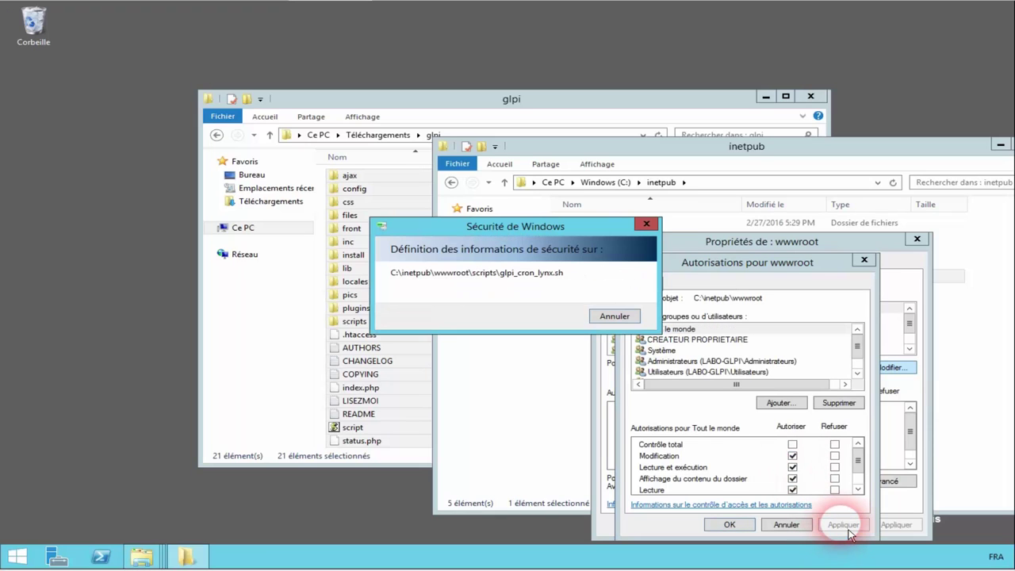
pyautogui.click(719, 534)
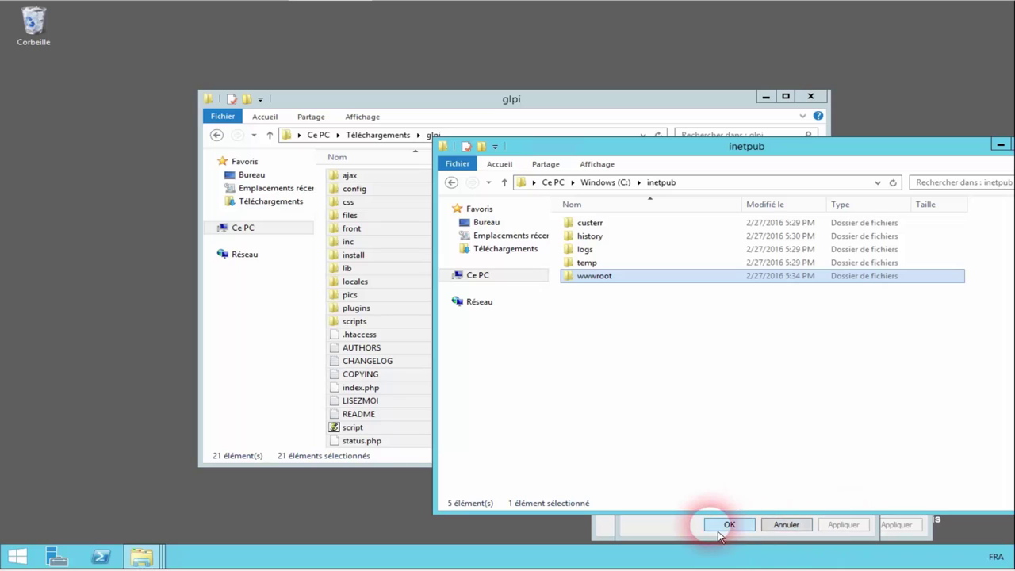
# Step: Open IIS Manager on the LABO-GLPI server, dismissing the Web Platform prompt permanently
pyautogui.click(780, 526)
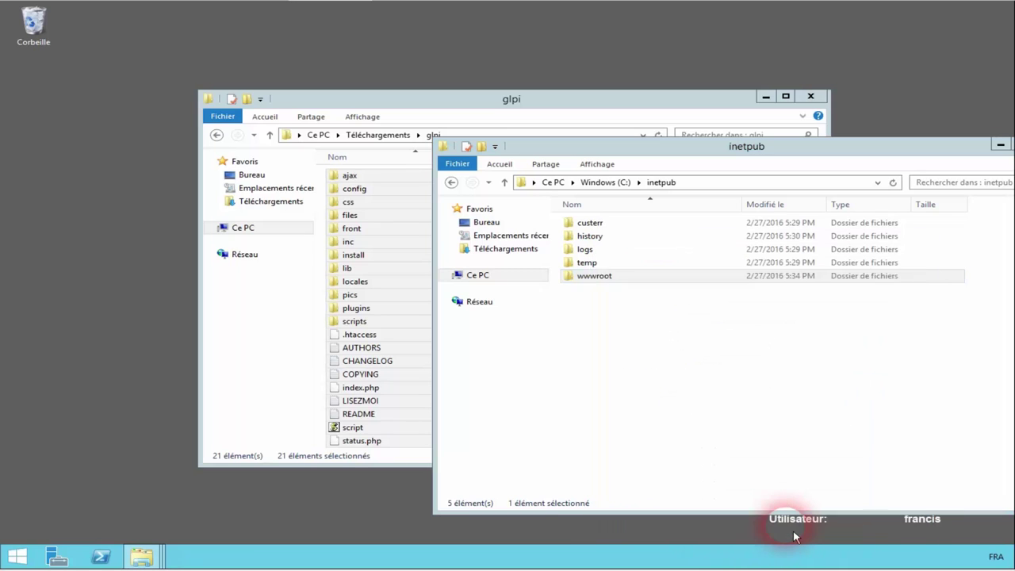
pyautogui.moveTo(807, 151); pyautogui.dragTo(665, 151)
pyautogui.click(18, 557)
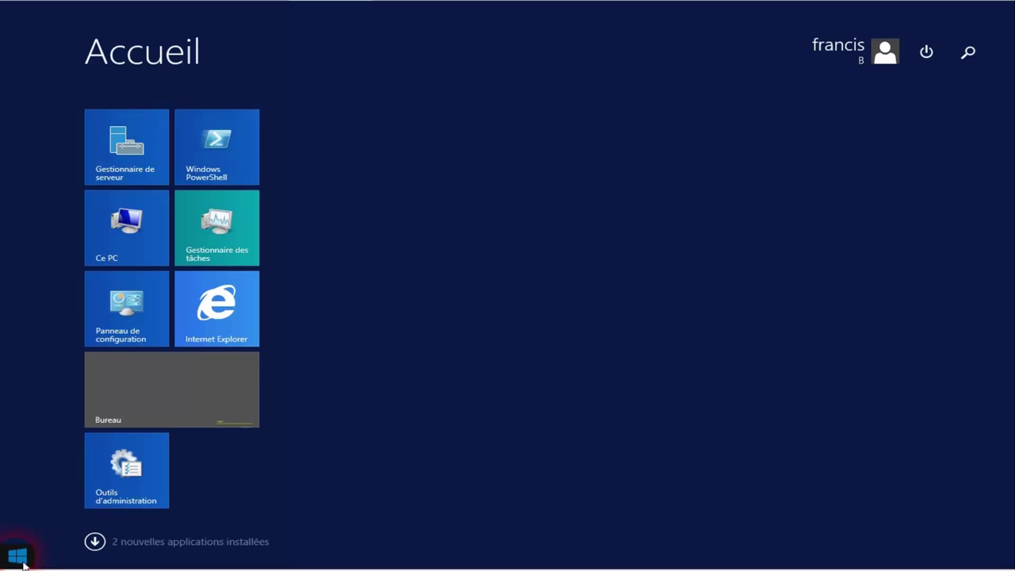
pyautogui.click(141, 466)
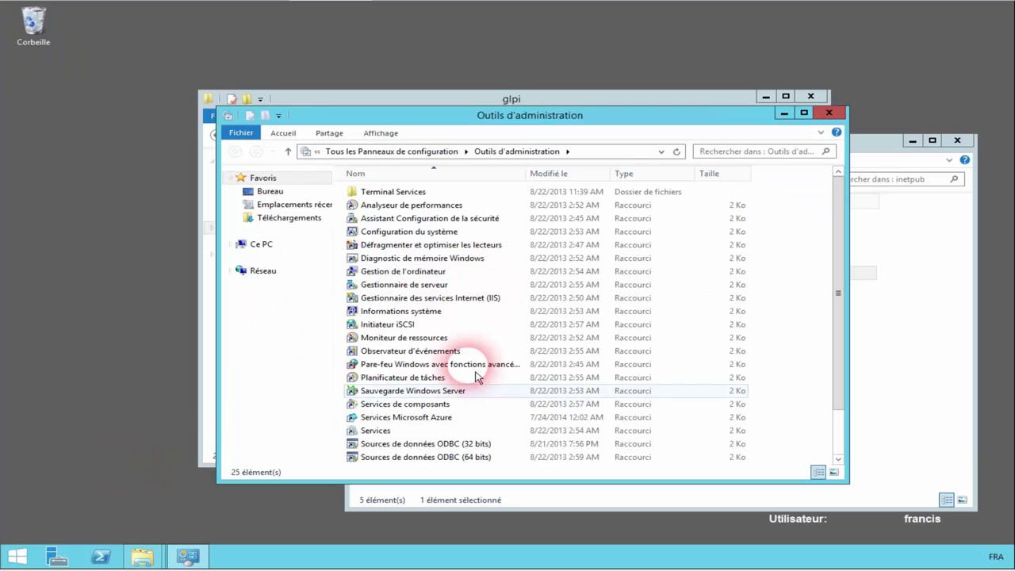
pyautogui.click(469, 301)
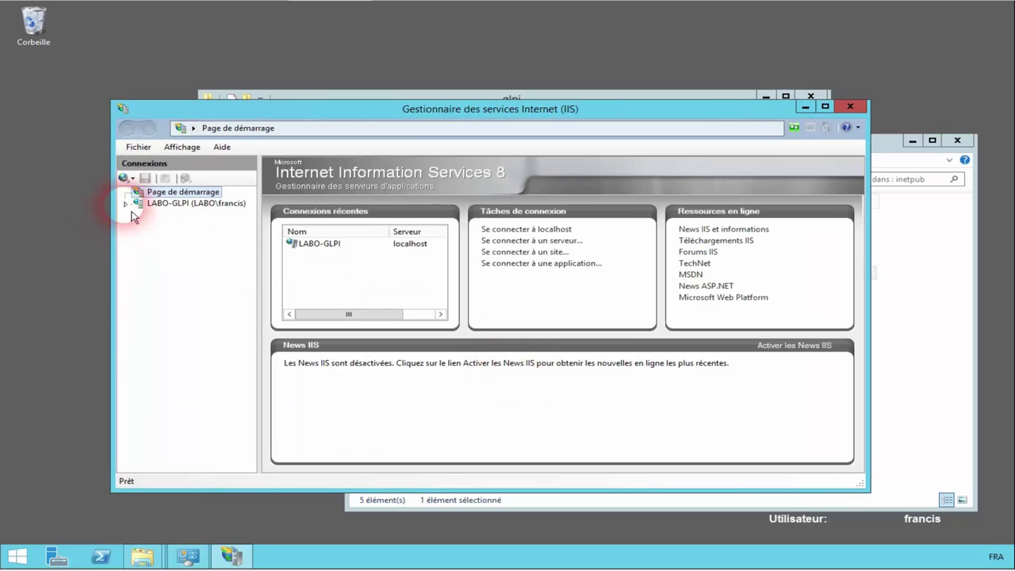
pyautogui.click(130, 205)
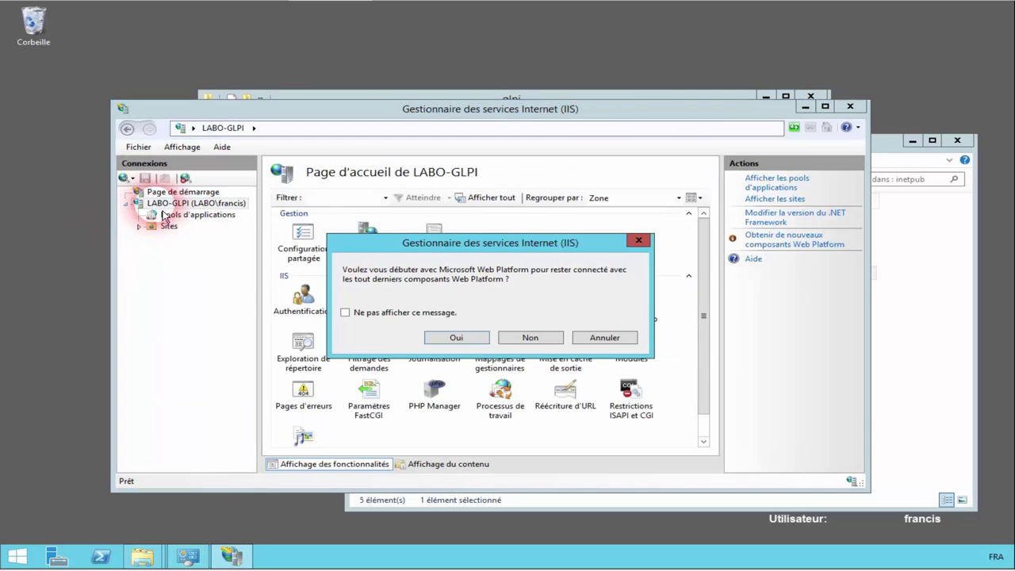
pyautogui.click(436, 316)
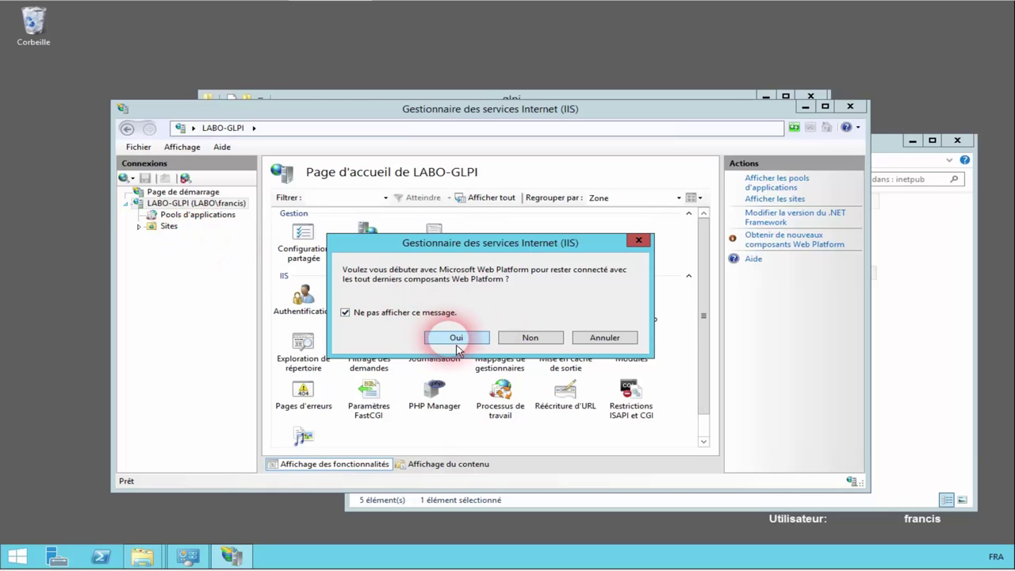
pyautogui.click(457, 340)
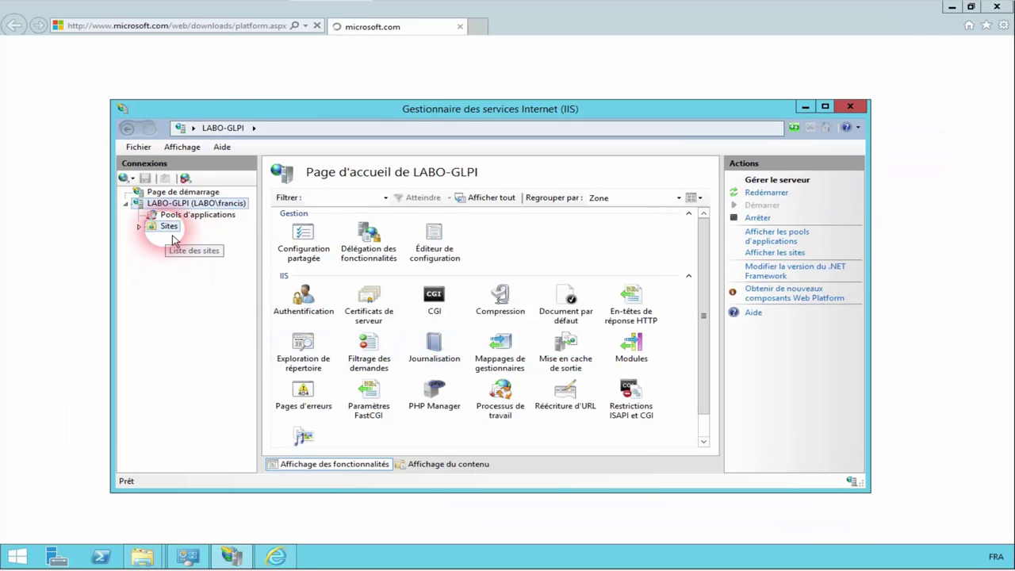
# Step: Rename Default Web Site under Sites to GLPI
pyautogui.click(163, 227)
pyautogui.click(215, 242)
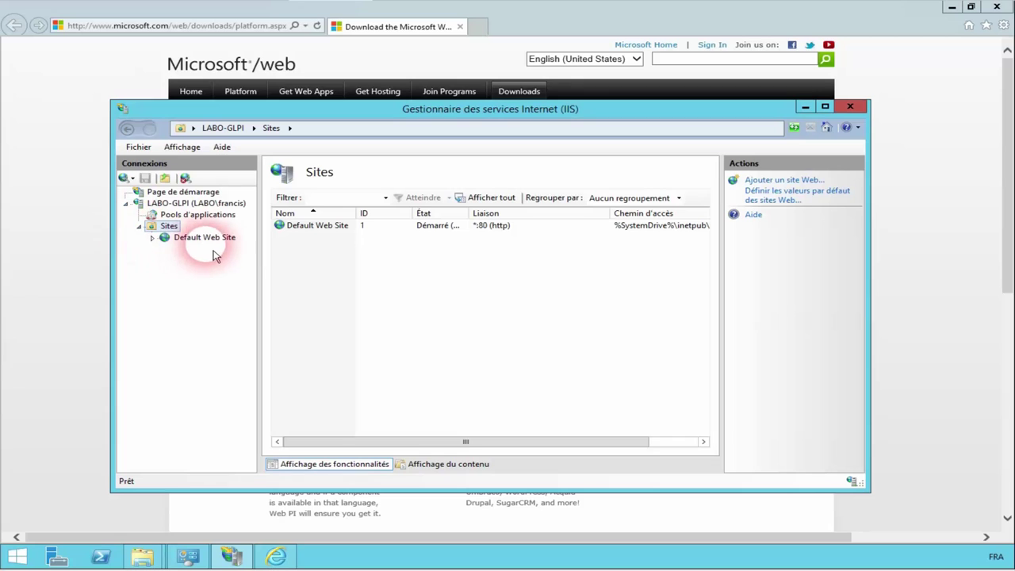
pyautogui.rightClick(207, 237)
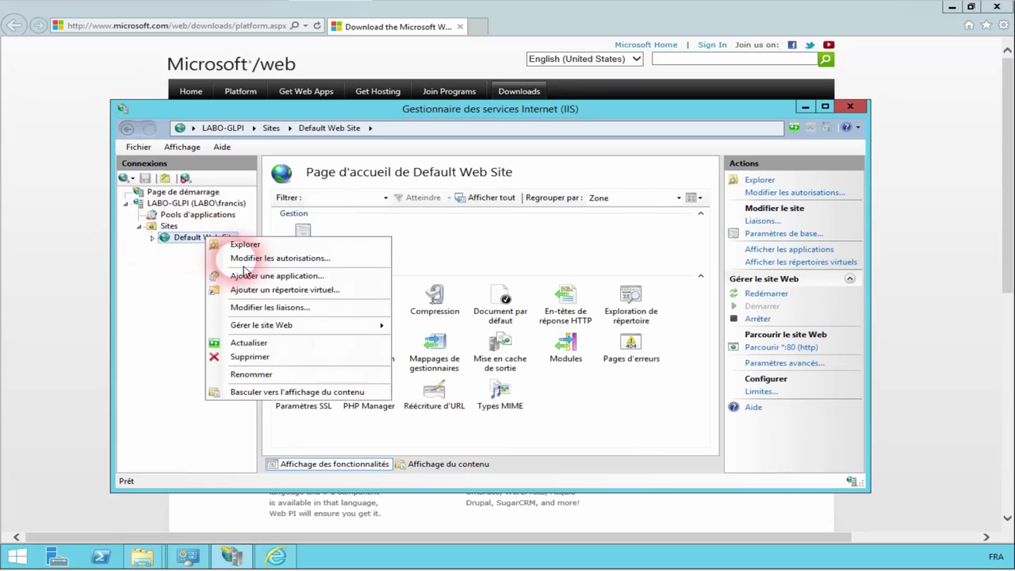
pyautogui.click(257, 379)
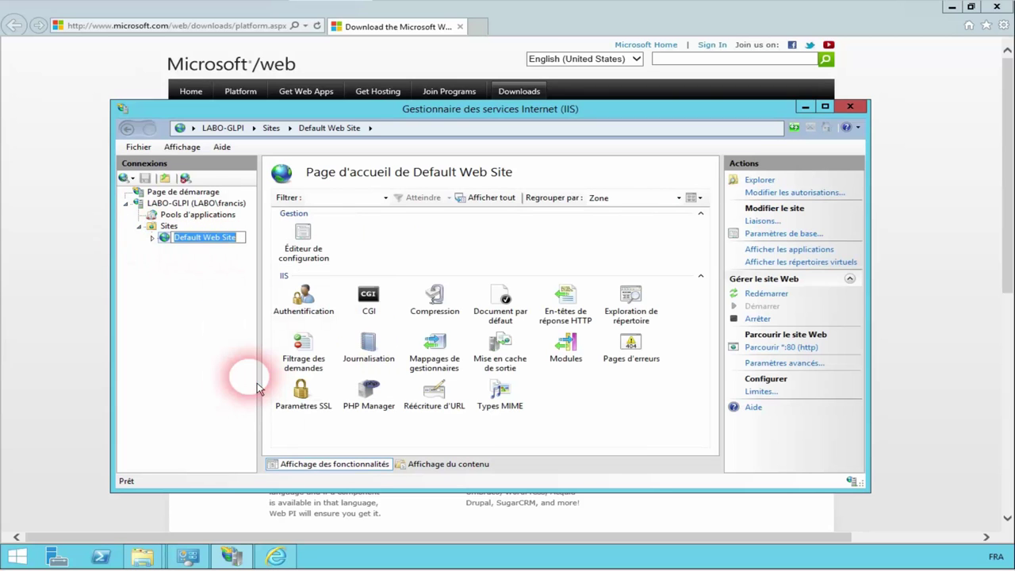
pyautogui.write('GLPI')
pyautogui.press('Return')
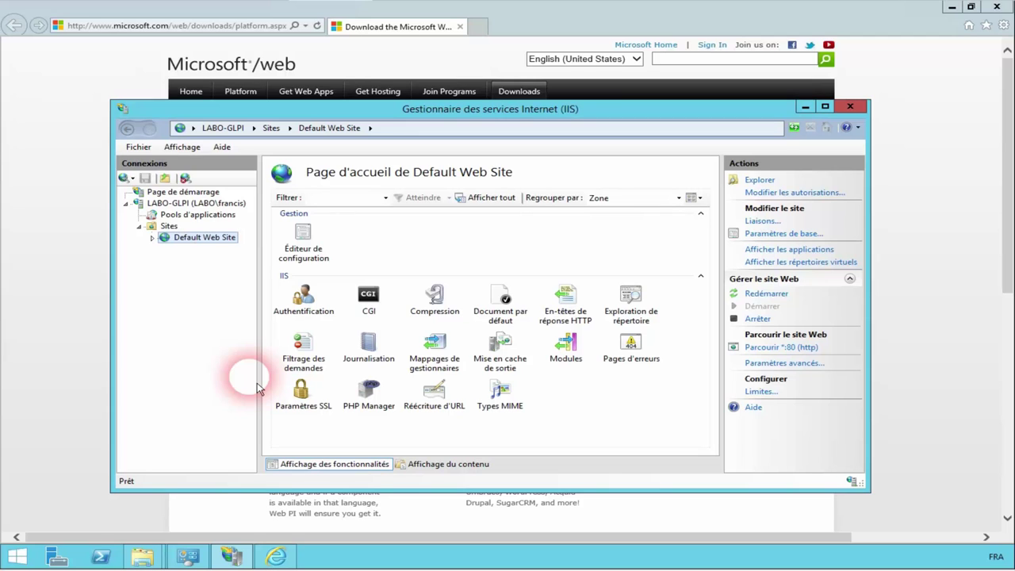
# Step: Enable the php_fileinfo.dll extension in PHP Manager for the GLPI site, then close IIS Manager
pyautogui.doubleClick(368, 394)
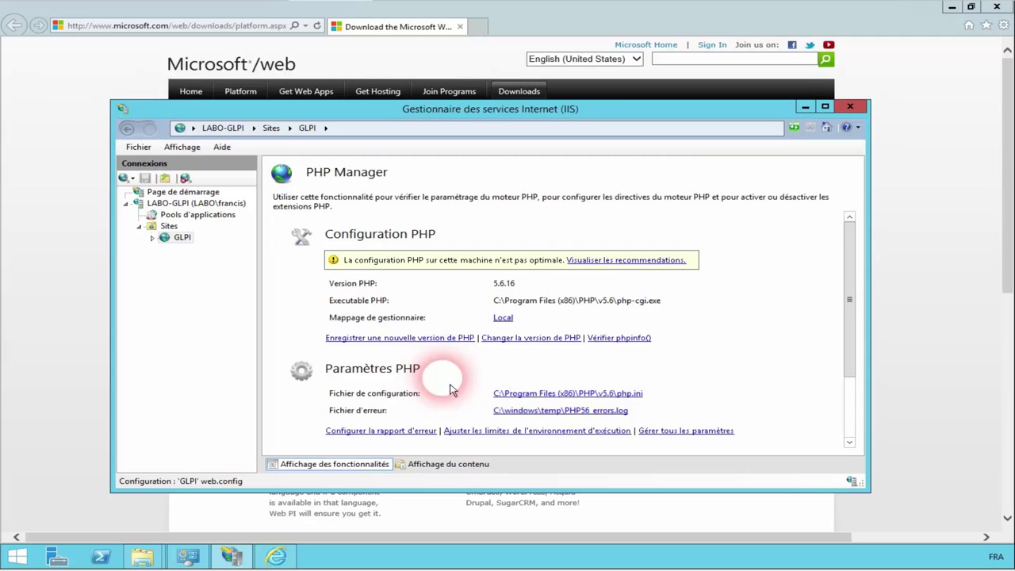
pyautogui.scroll(-3, 845, 415)
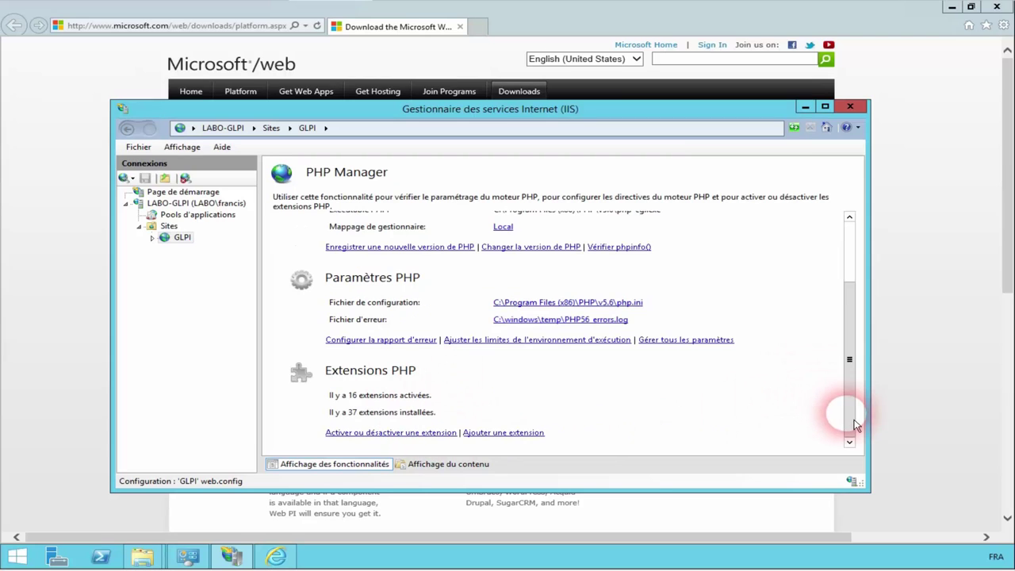
pyautogui.click(384, 433)
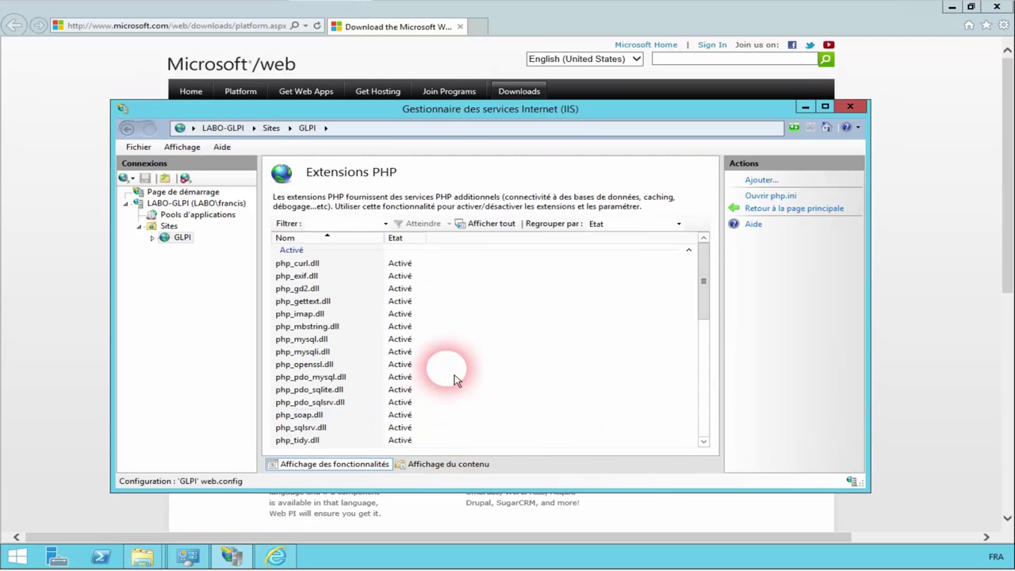
pyautogui.moveTo(709, 277); pyautogui.dragTo(716, 349)
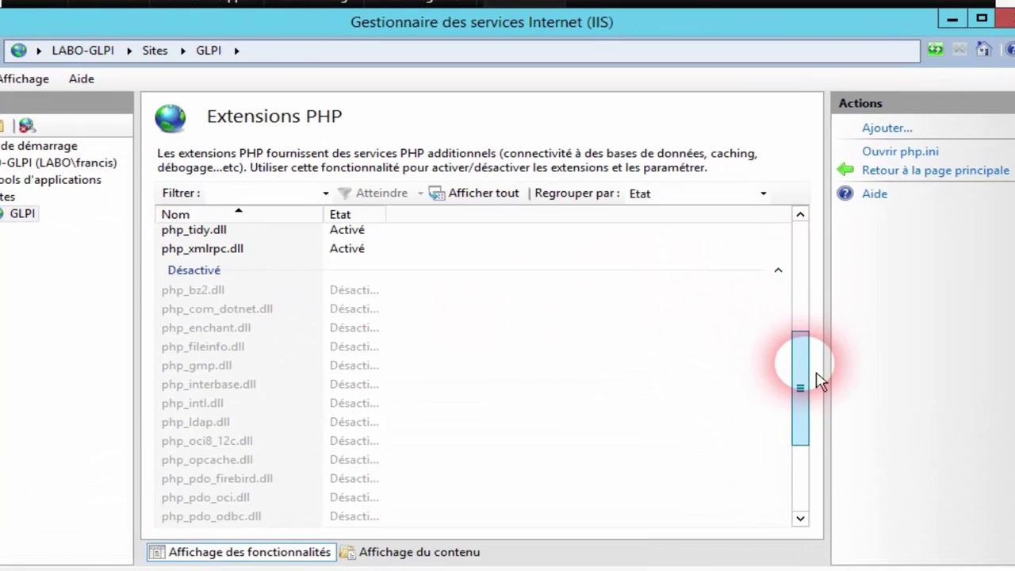
pyautogui.click(310, 350)
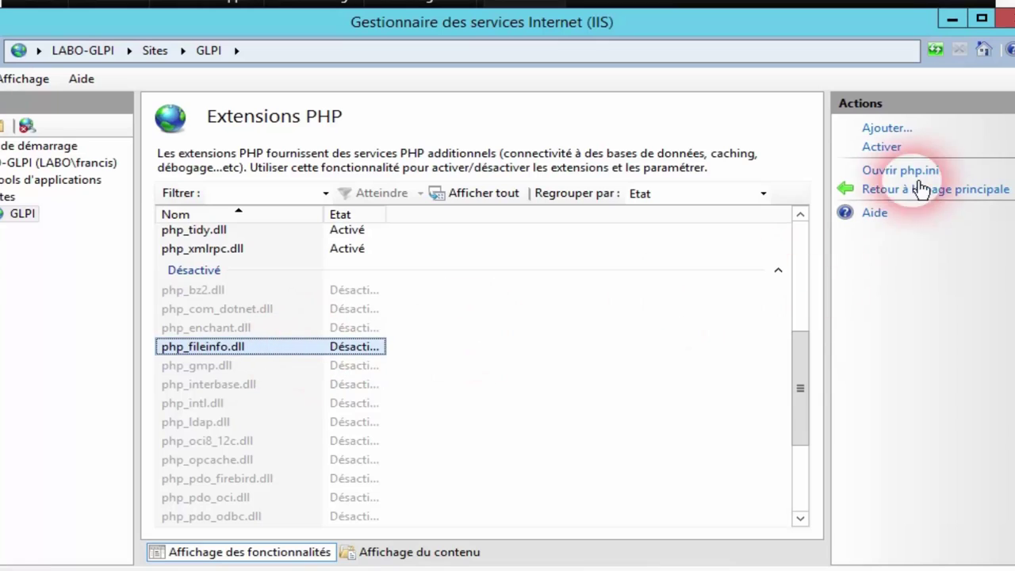
pyautogui.click(901, 143)
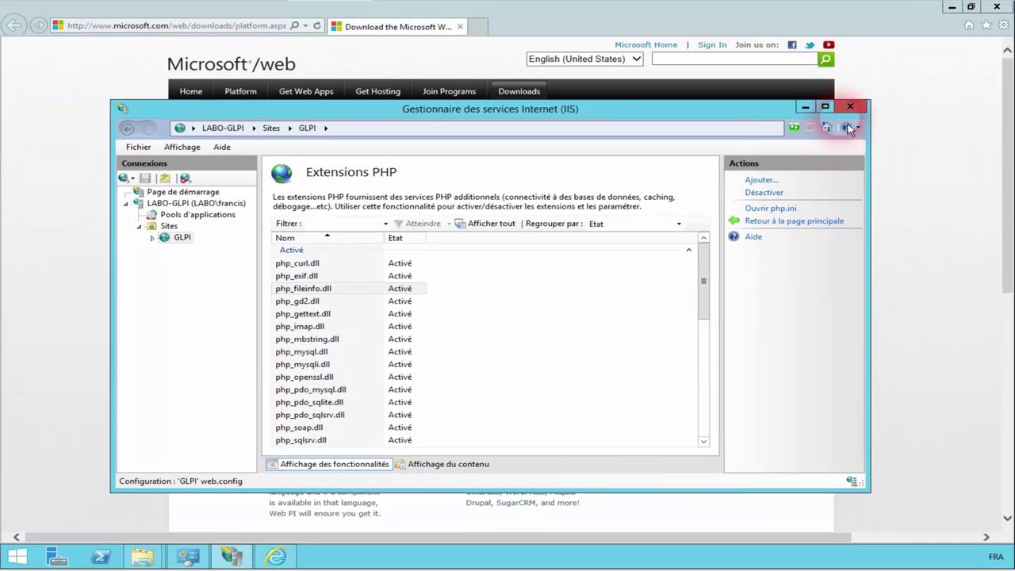
pyautogui.click(850, 106)
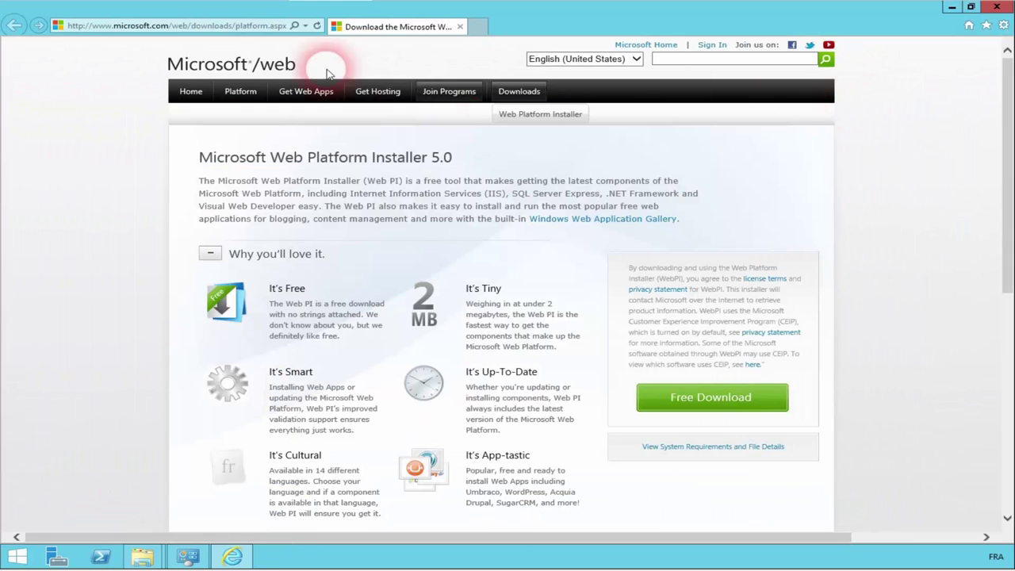
# Step: Load the GLPI installer at localhost and choose Français as the setup language
pyautogui.click(256, 28)
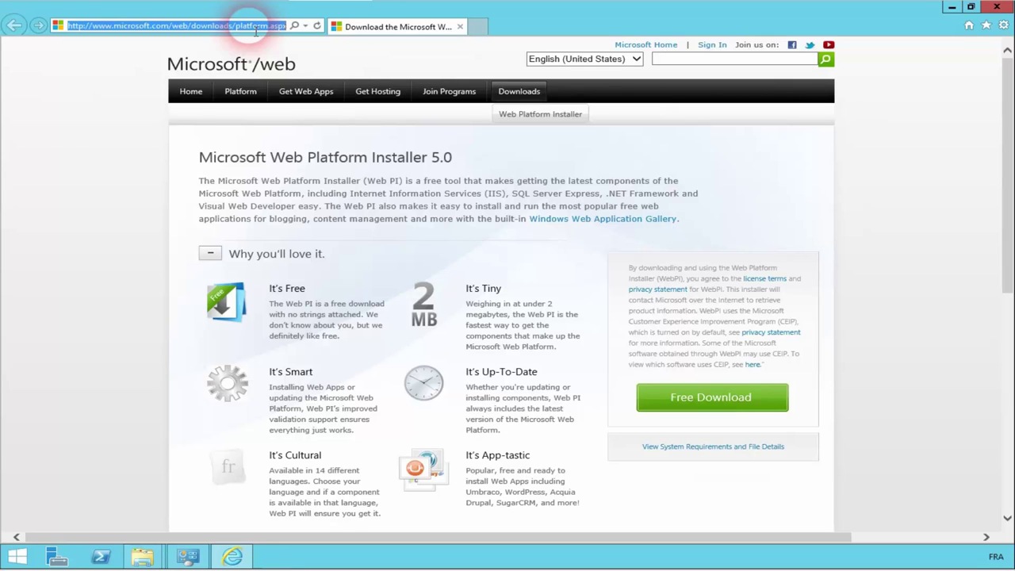
pyautogui.write('localho')
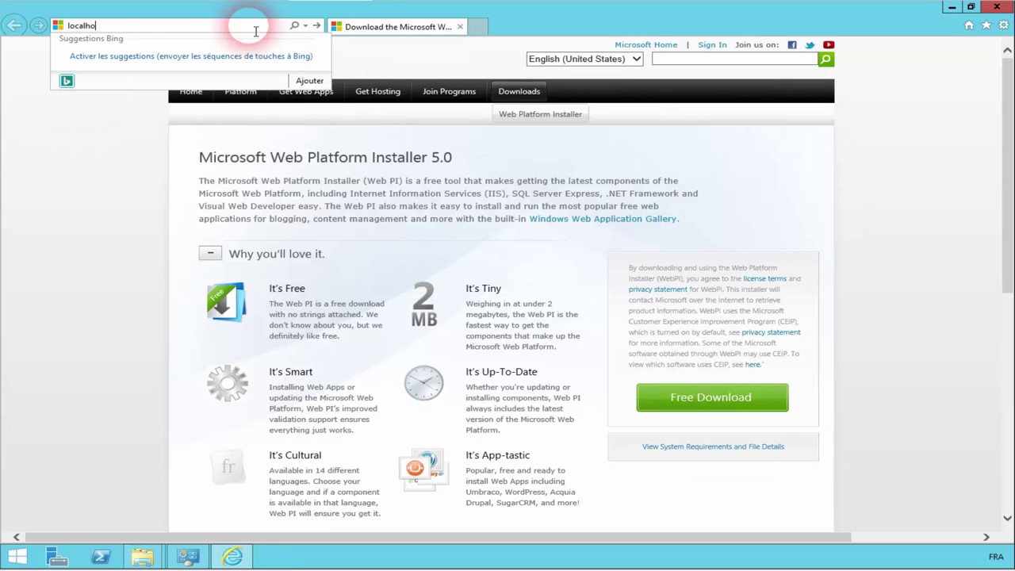
pyautogui.write('st')
pyautogui.press('Return')
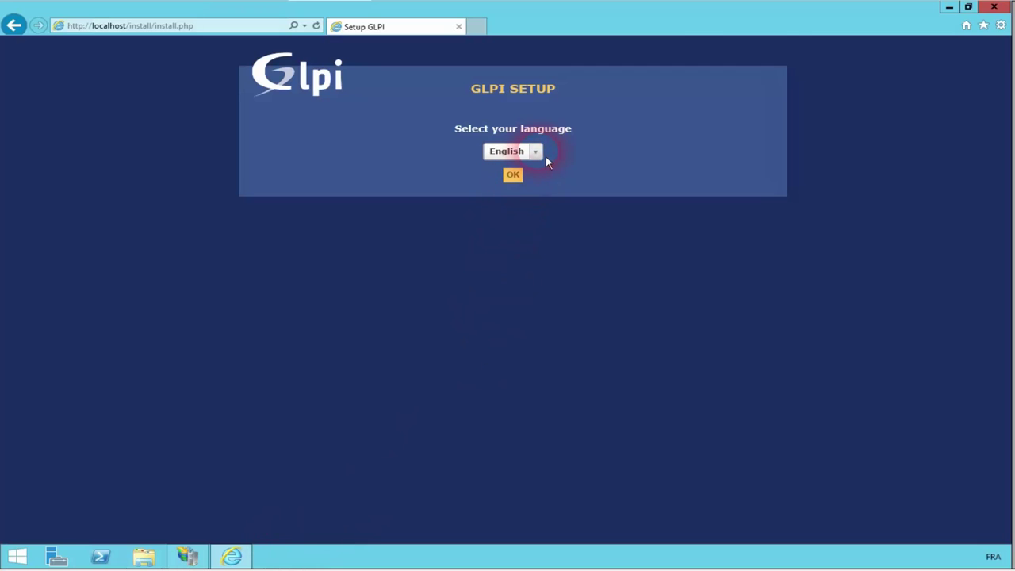
pyautogui.click(535, 151)
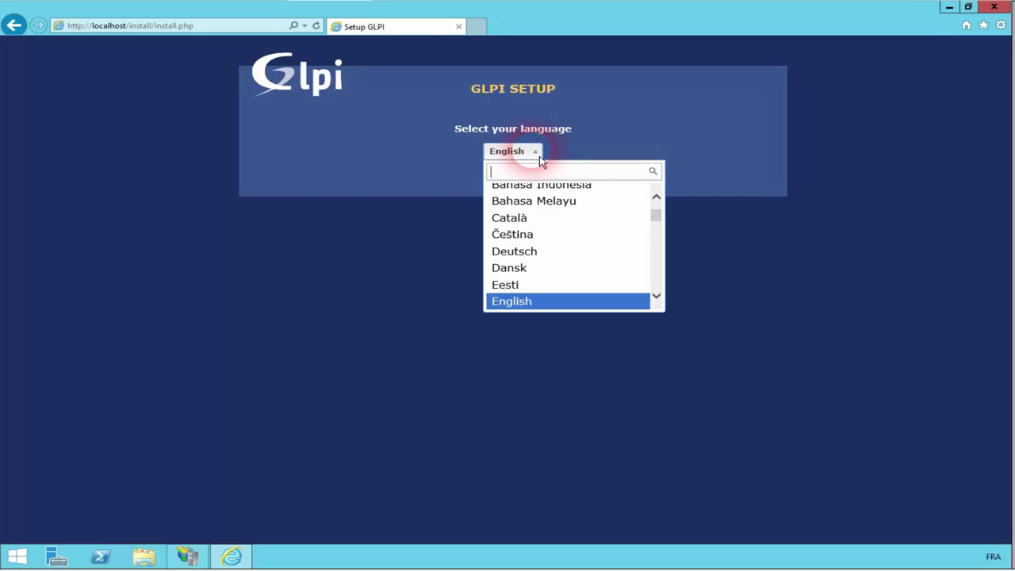
pyautogui.write('fr')
pyautogui.click(531, 193)
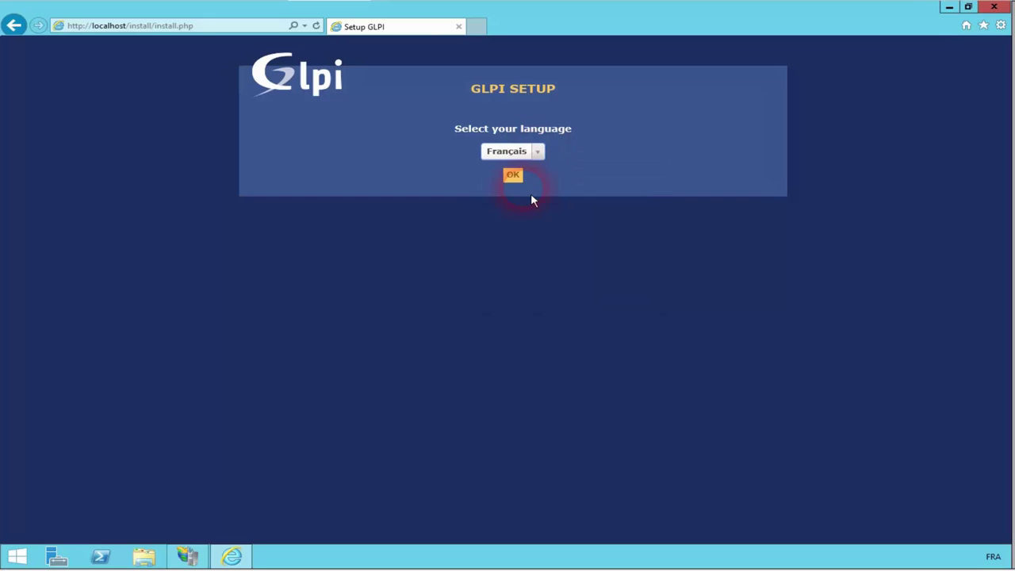
pyautogui.click(514, 176)
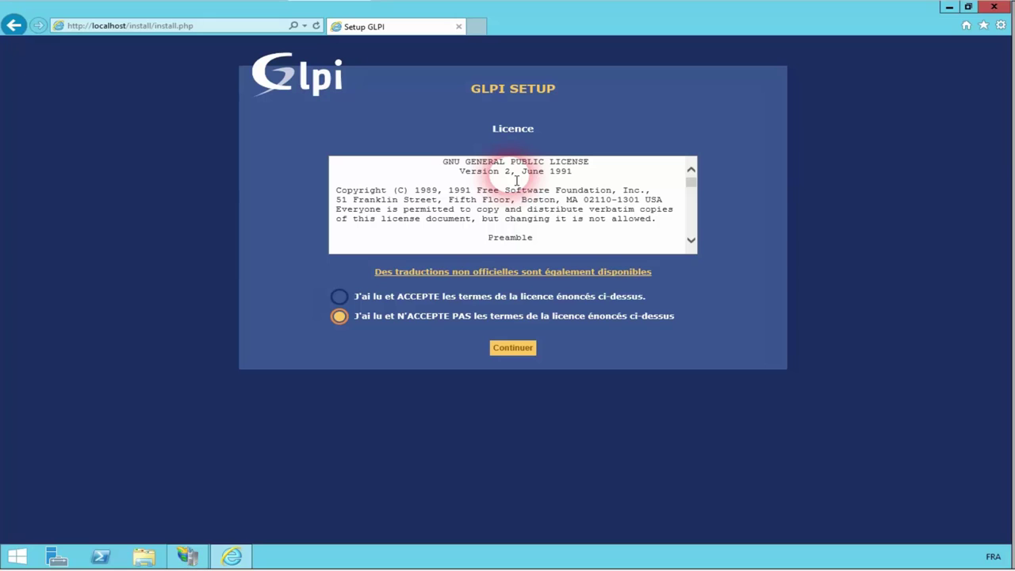
# Step: Accept the licence and start a new GLPI installation
pyautogui.click(514, 295)
pyautogui.click(513, 348)
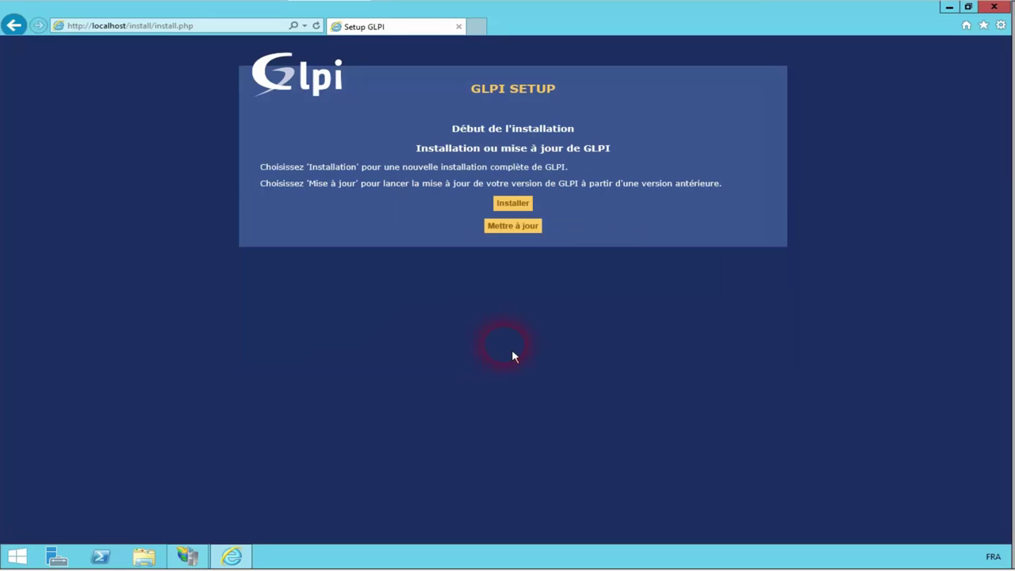
pyautogui.click(523, 210)
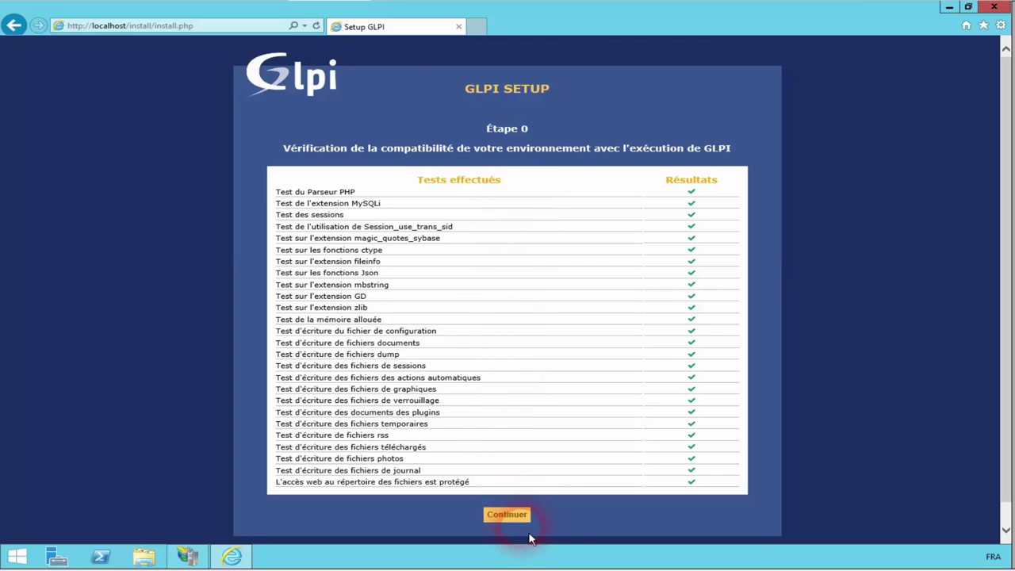
# Step: Connect to MySQL on server localhost as user root with its password, reaching Étape 2
pyautogui.click(506, 514)
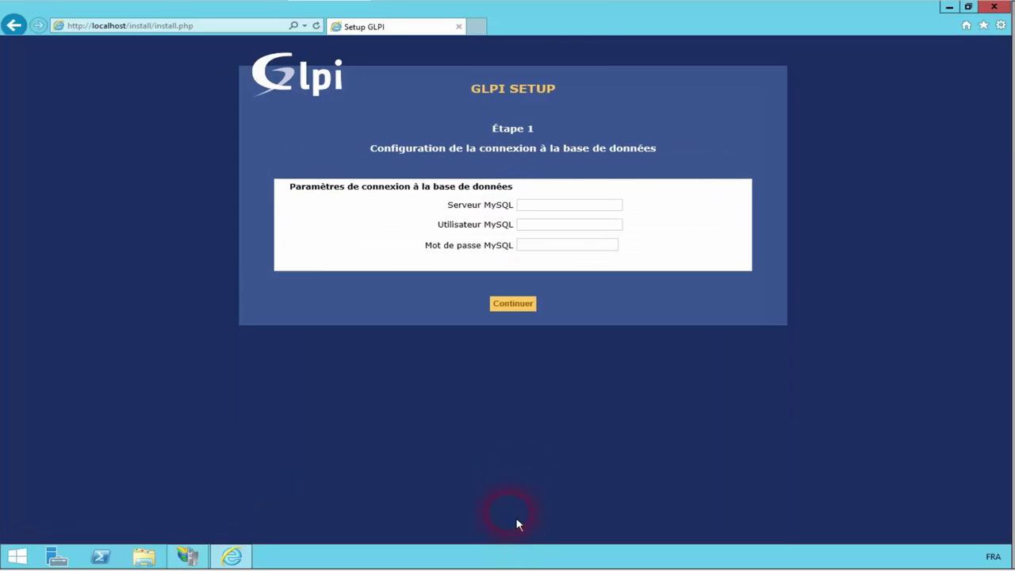
pyautogui.click(540, 210)
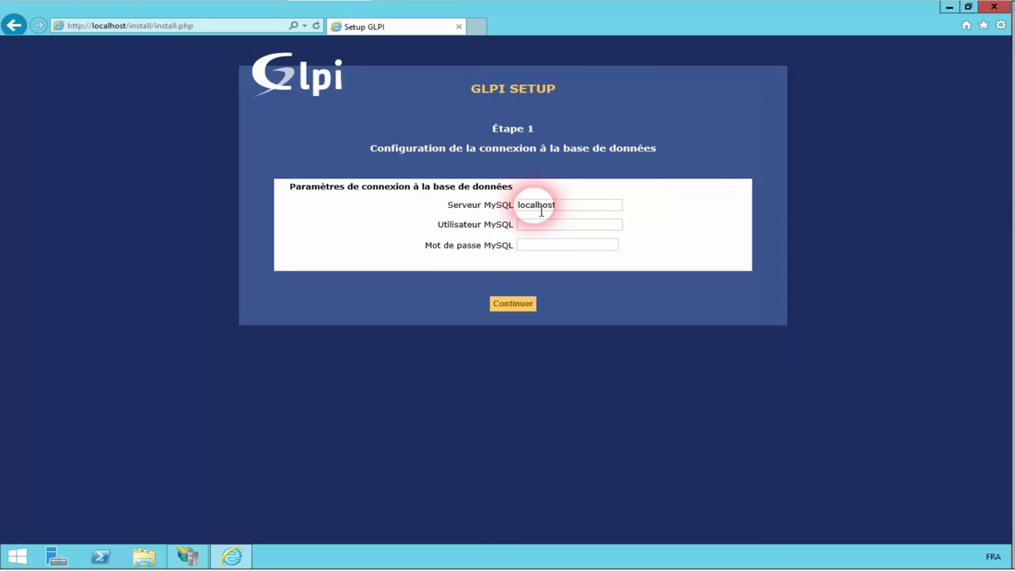
pyautogui.click(544, 226)
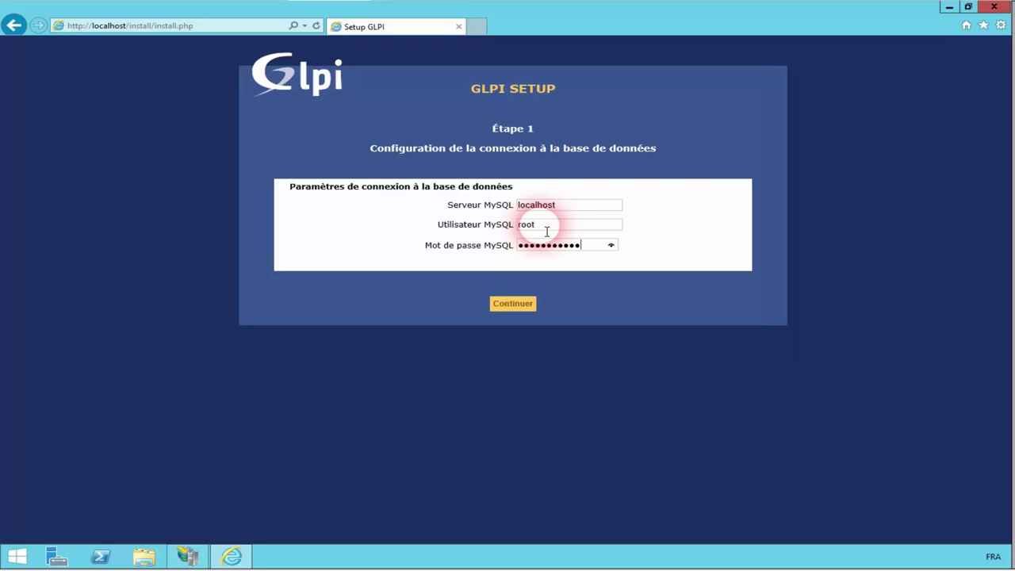
pyautogui.click(531, 312)
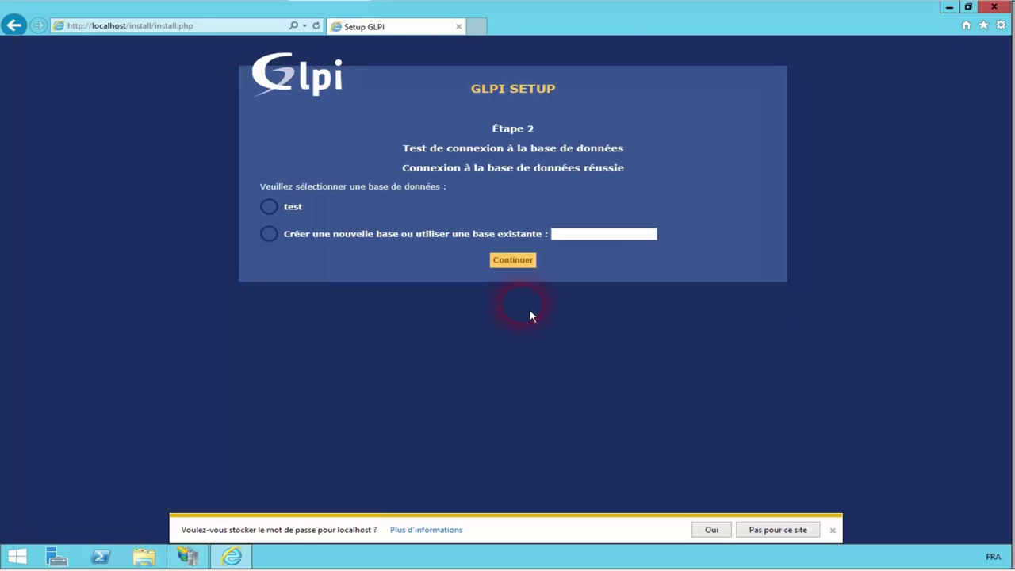
# Step: Create a new database named GLPI and continue through initialisation to Étape 4
pyautogui.click(270, 235)
pyautogui.write('GLPI')
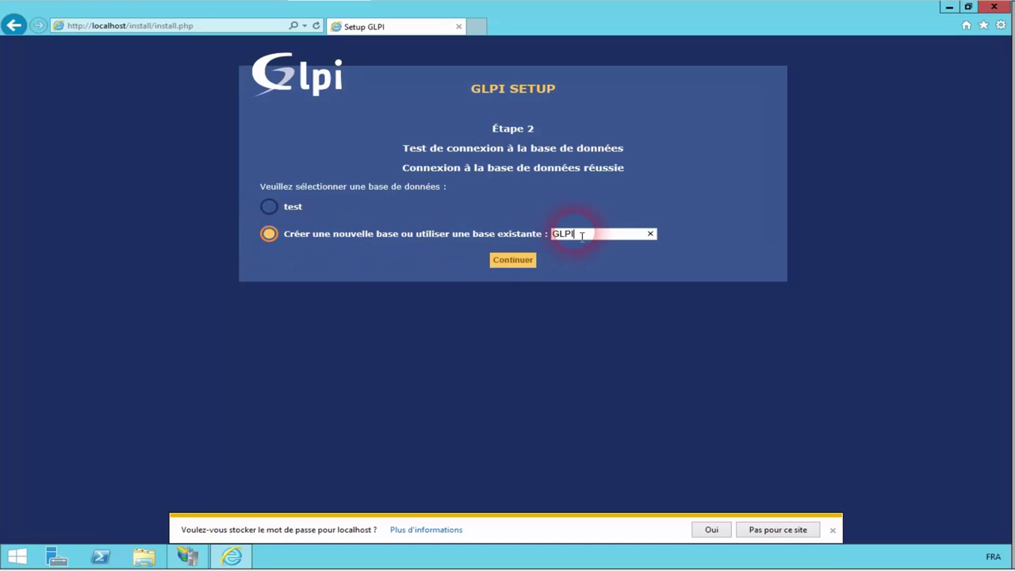
pyautogui.click(522, 264)
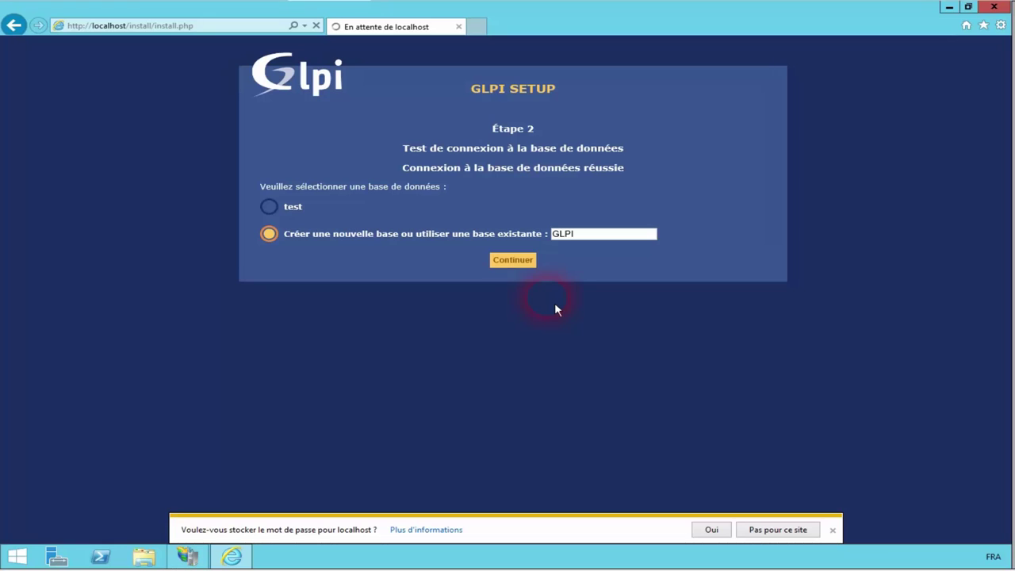
pyautogui.click(528, 232)
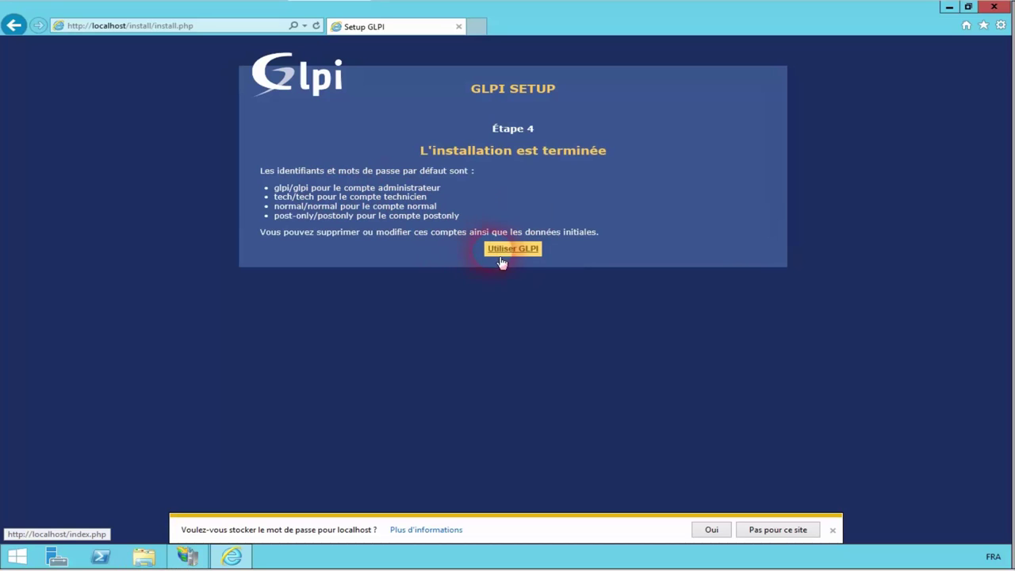
# Step: Log into GLPI with the default glpi account and its password, declining to save it
pyautogui.click(521, 259)
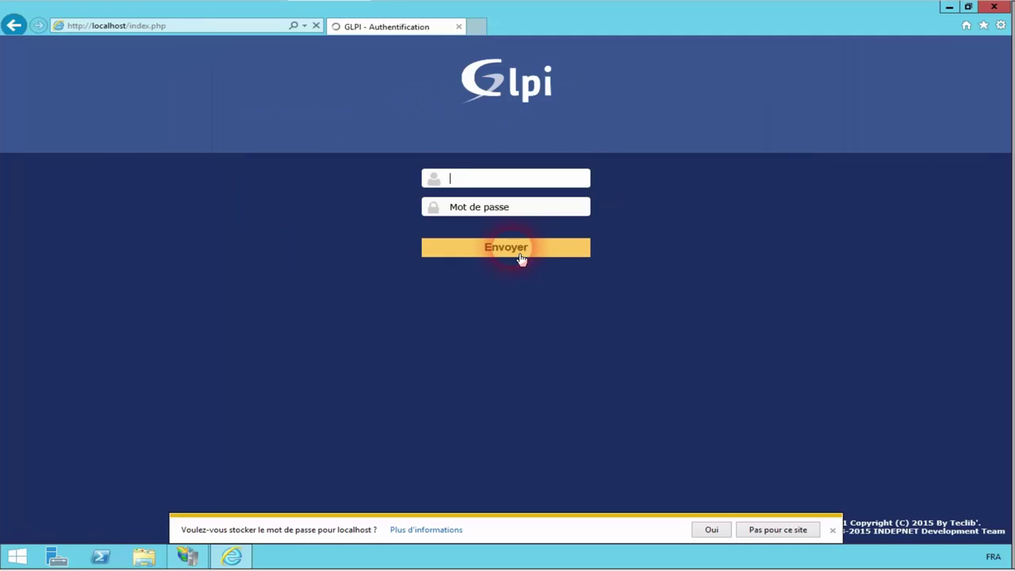
pyautogui.write('glpi')
pyautogui.press('Tab')
pyautogui.write('glp')
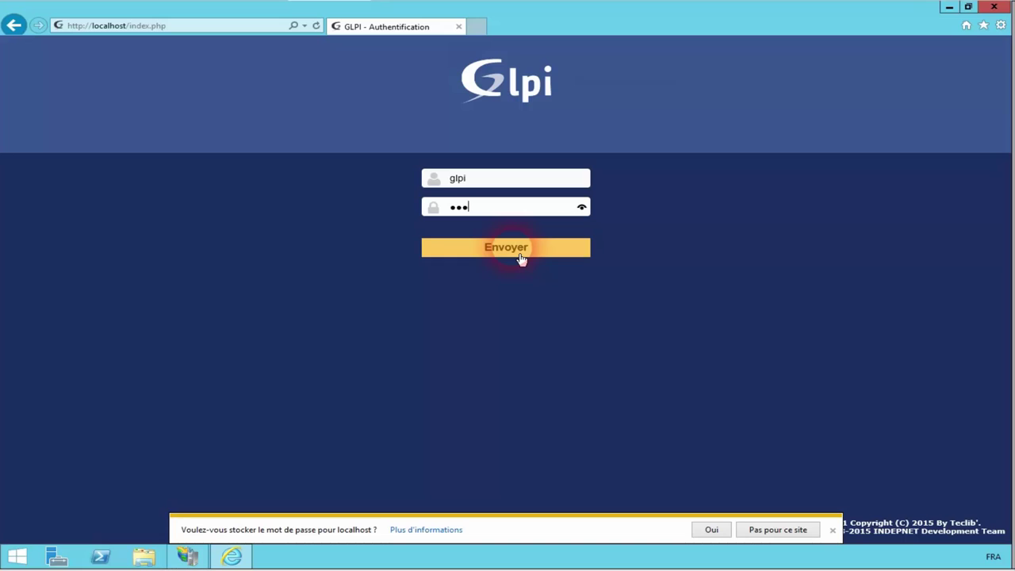
pyautogui.write('i')
pyautogui.click(521, 258)
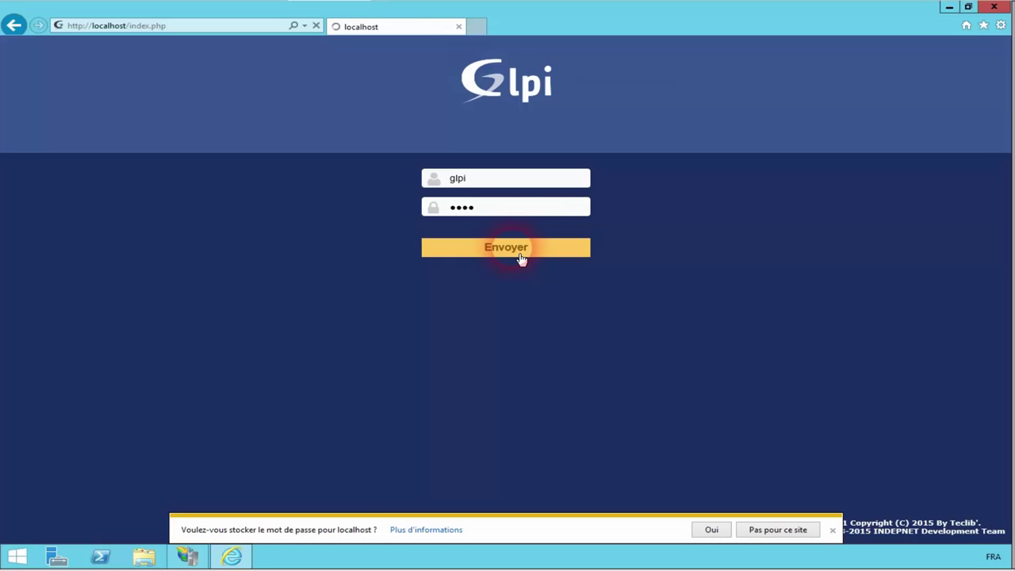
pyautogui.click(804, 536)
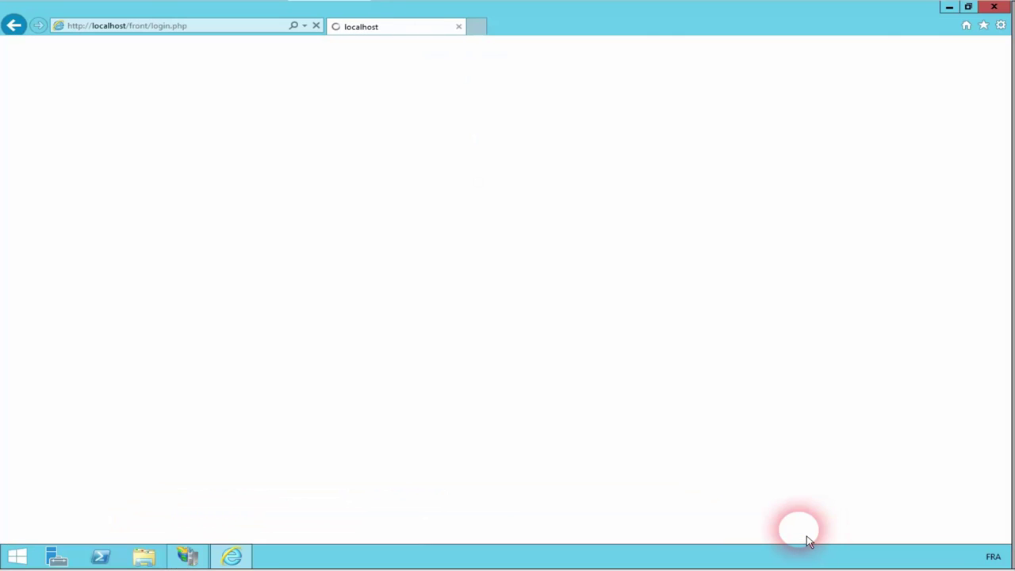